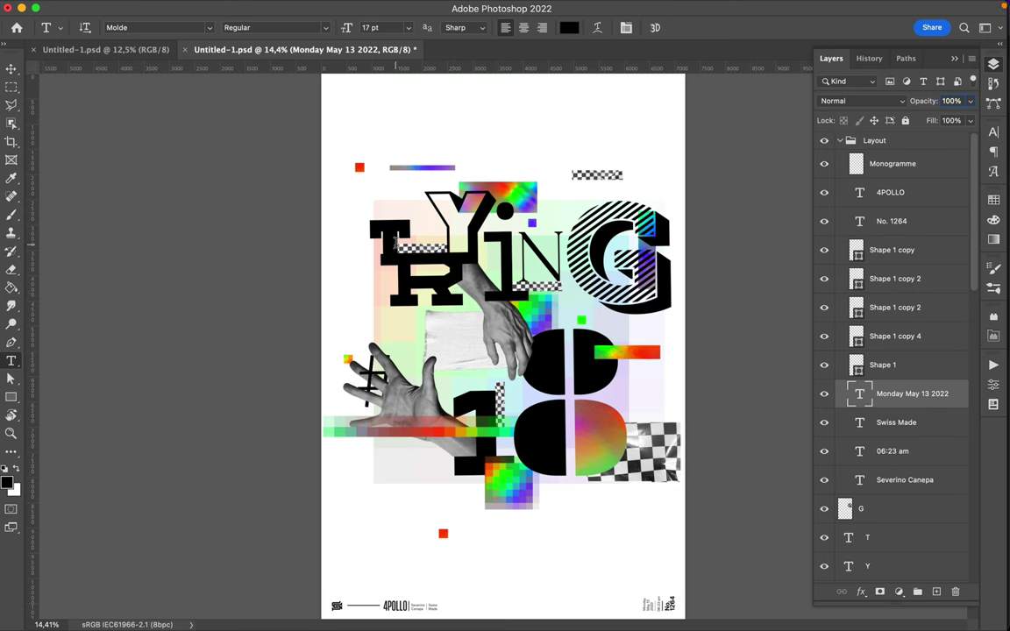
Set the T of TRYING in the Garda empty font
{"action": "left_click", "coordinate": [992, 131]}
{"action": "left_click", "coordinate": [905, 152]}
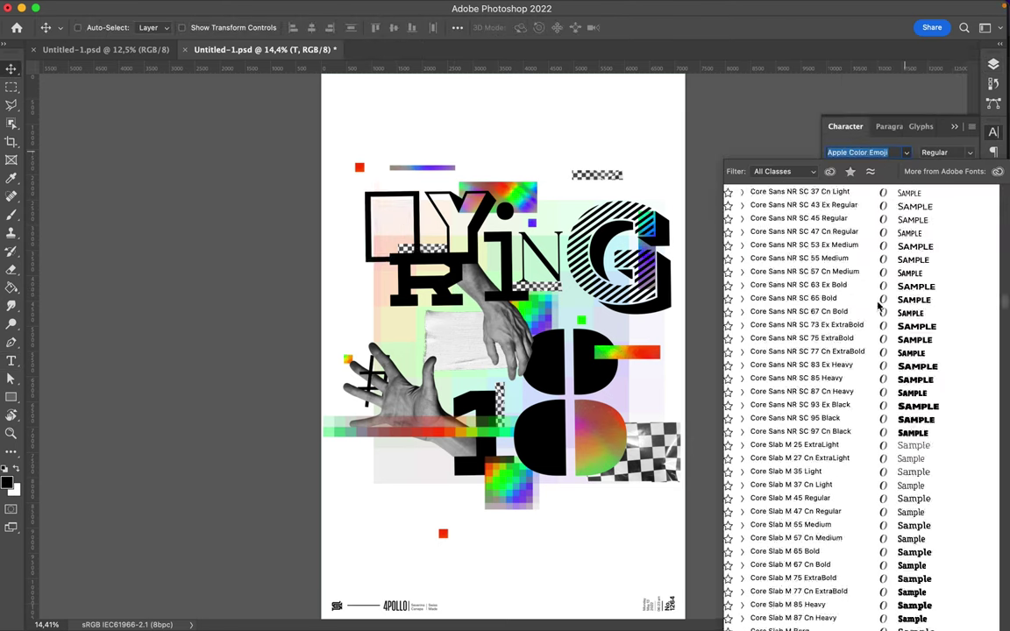
{"action": "scroll", "coordinate": [865, 342], "scroll_direction": "down", "scroll_amount": 5}
{"action": "scroll", "coordinate": [865, 341], "scroll_direction": "down", "scroll_amount": 10}
{"action": "scroll", "coordinate": [865, 342], "scroll_direction": "down", "scroll_amount": 15}
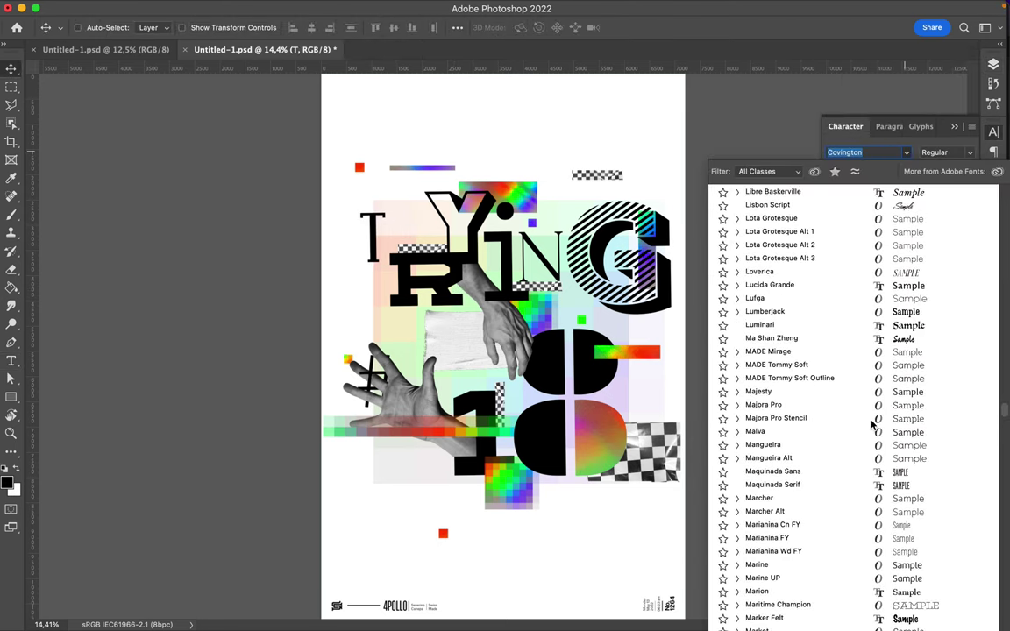
{"action": "scroll", "coordinate": [869, 565], "scroll_direction": "down", "scroll_amount": 10}
{"action": "scroll", "coordinate": [850, 462], "scroll_direction": "down", "scroll_amount": 15}
{"action": "scroll", "coordinate": [846, 451], "scroll_direction": "down", "scroll_amount": 5}
{"action": "scroll", "coordinate": [844, 485], "scroll_direction": "down", "scroll_amount": 4}
{"action": "scroll", "coordinate": [837, 398], "scroll_direction": "down", "scroll_amount": 3}
{"action": "key", "text": "Escape"}
{"action": "left_click", "coordinate": [905, 152]}
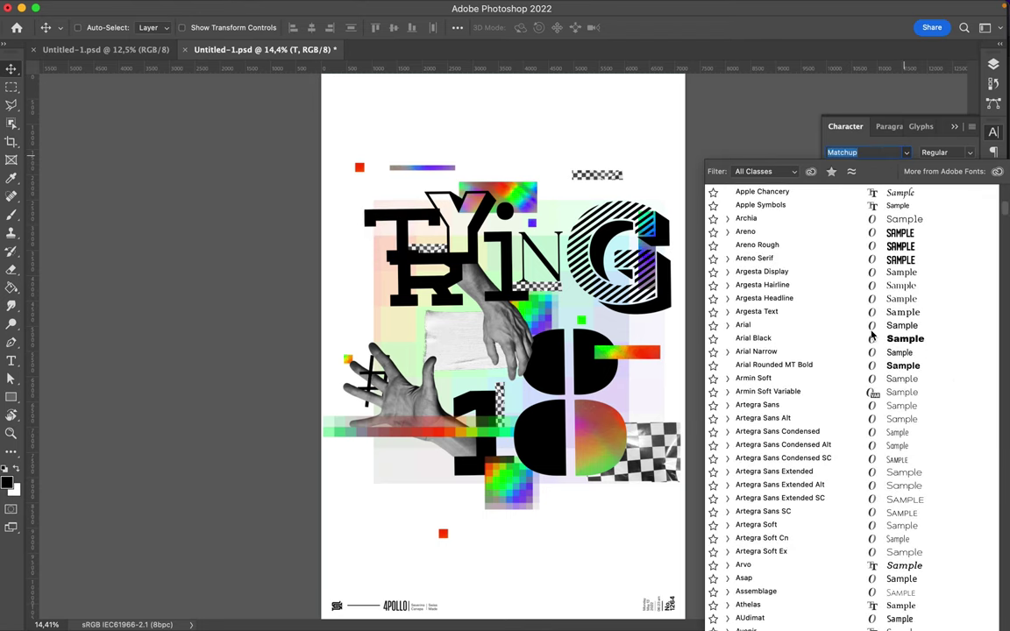
{"action": "left_click", "coordinate": [864, 369]}
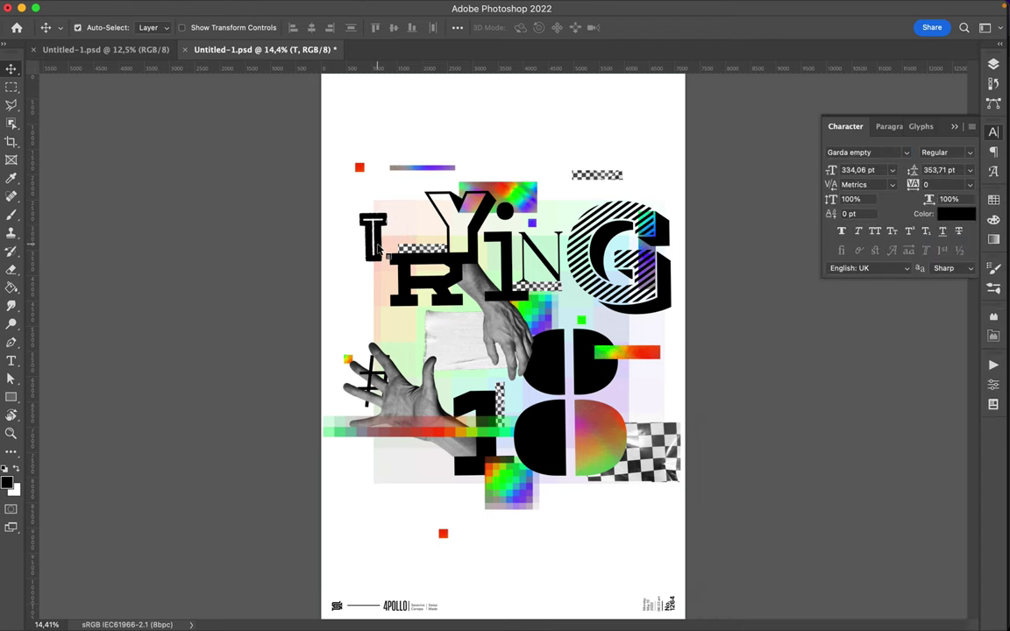
Set the Y in Niva Bold
{"action": "left_click", "coordinate": [424, 254]}
{"action": "left_click", "coordinate": [906, 151]}
{"action": "scroll", "coordinate": [841, 394], "scroll_direction": "down", "scroll_amount": 20}
{"action": "scroll", "coordinate": [866, 401], "scroll_direction": "down", "scroll_amount": 5}
{"action": "scroll", "coordinate": [866, 400], "scroll_direction": "down", "scroll_amount": 10}
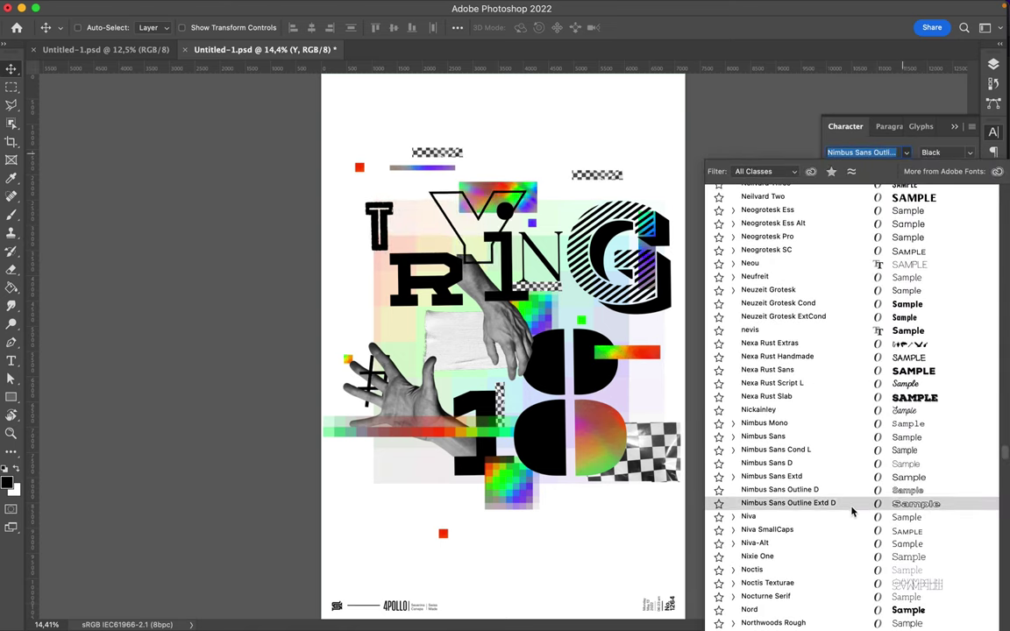
{"action": "left_click", "coordinate": [732, 516]}
{"action": "scroll", "coordinate": [773, 561], "scroll_direction": "down", "scroll_amount": 5}
{"action": "scroll", "coordinate": [770, 526], "scroll_direction": "down", "scroll_amount": 5}
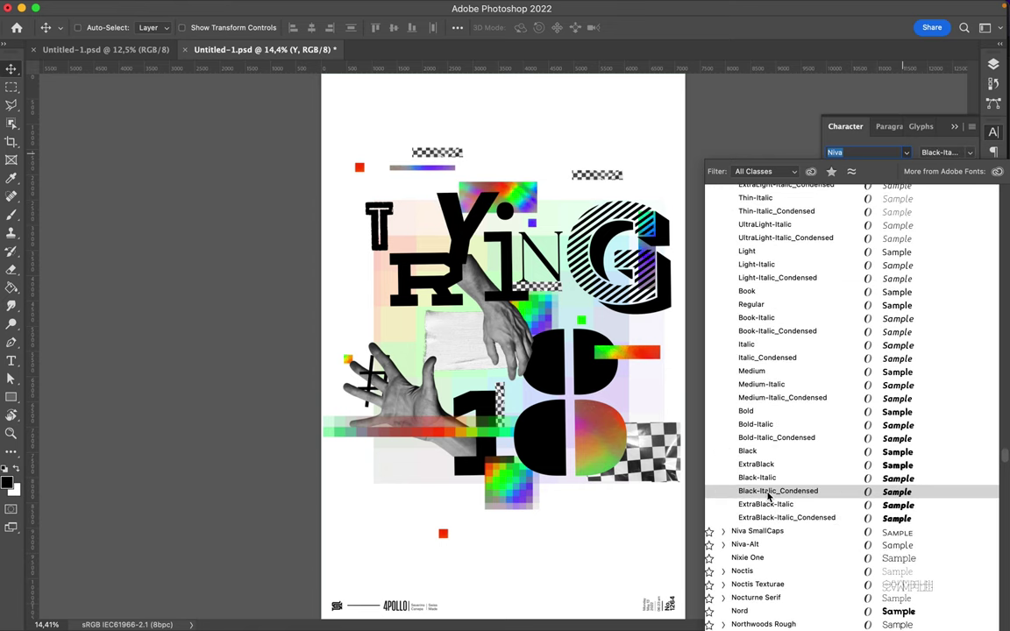
{"action": "left_click", "coordinate": [752, 411]}
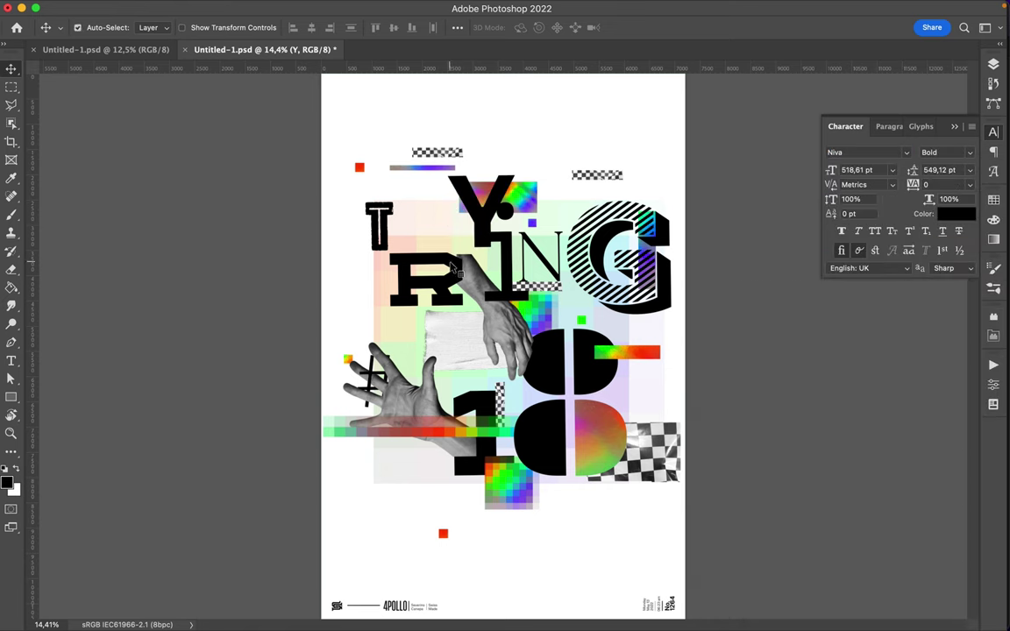
Set the R in TT Tsars B Bold
{"action": "left_click", "coordinate": [906, 153]}
{"action": "scroll", "coordinate": [868, 421], "scroll_direction": "down", "scroll_amount": 10}
{"action": "scroll", "coordinate": [872, 438], "scroll_direction": "down", "scroll_amount": 10}
{"action": "scroll", "coordinate": [877, 456], "scroll_direction": "down", "scroll_amount": 5}
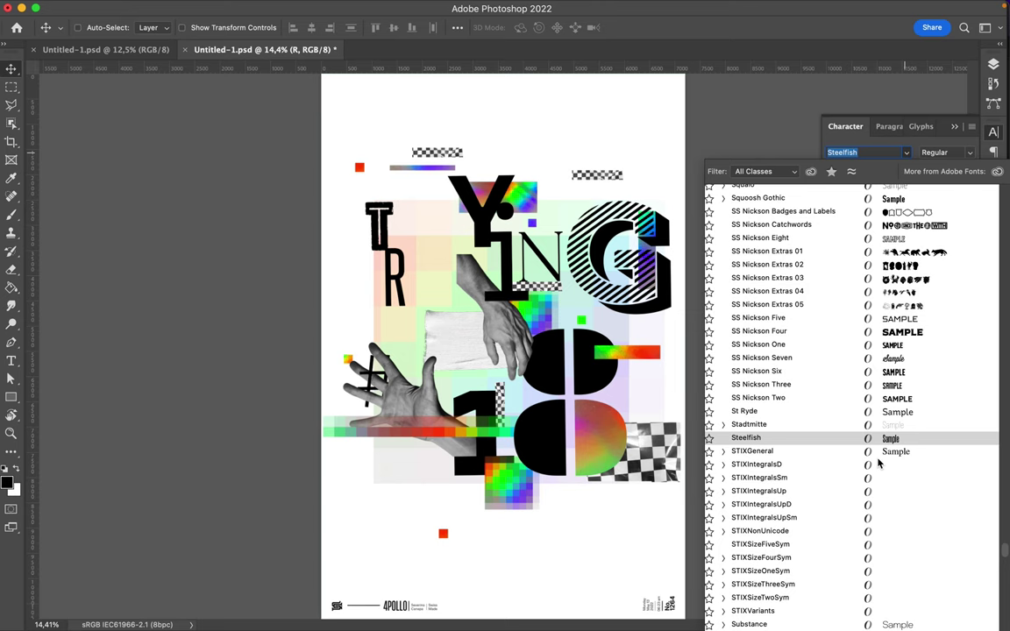
{"action": "scroll", "coordinate": [877, 465], "scroll_direction": "down", "scroll_amount": 15}
{"action": "left_click", "coordinate": [771, 523]}
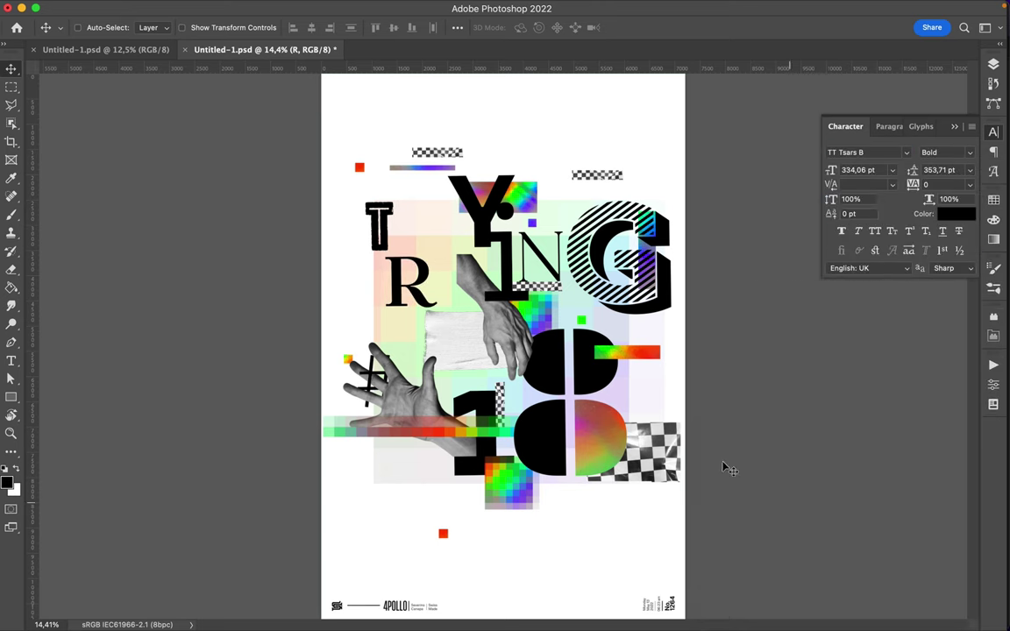
Enlarge the TR letters to about 138% and nudge them slightly down
{"action": "key", "text": "ctrl+t"}
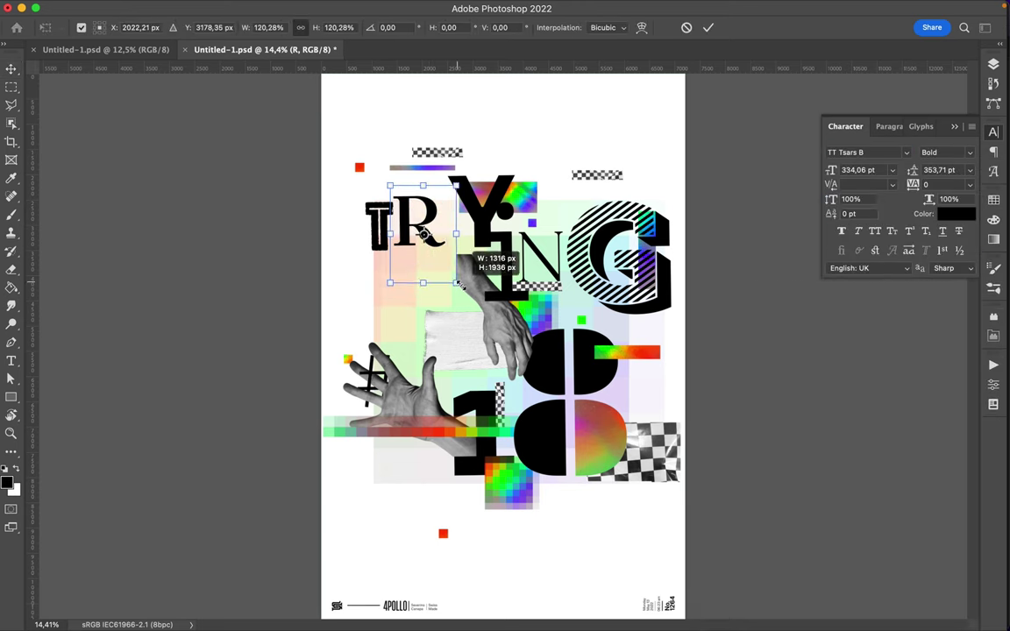
{"action": "left_click_drag", "start_coordinate": [444, 259], "coordinate": [465, 291]}
{"action": "key", "text": "Return"}
{"action": "left_click_drag", "start_coordinate": [429, 235], "coordinate": [447, 223]}
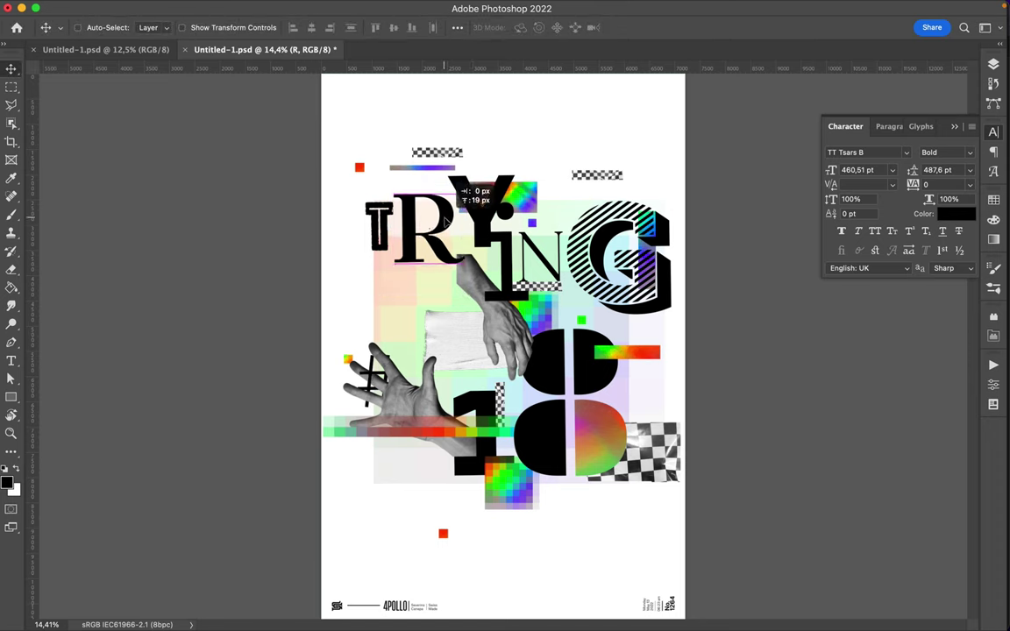
Move the Y beside the R and scale it down
{"action": "mouse_move", "coordinate": [480, 285]}
{"action": "left_mouse_down"}
{"action": "mouse_move", "coordinate": [473, 293]}
{"action": "mouse_move", "coordinate": [532, 243]}
{"action": "left_mouse_up"}
{"action": "key", "text": "ctrl+t"}
{"action": "key", "text": "Return"}
{"action": "left_click", "coordinate": [901, 153]}
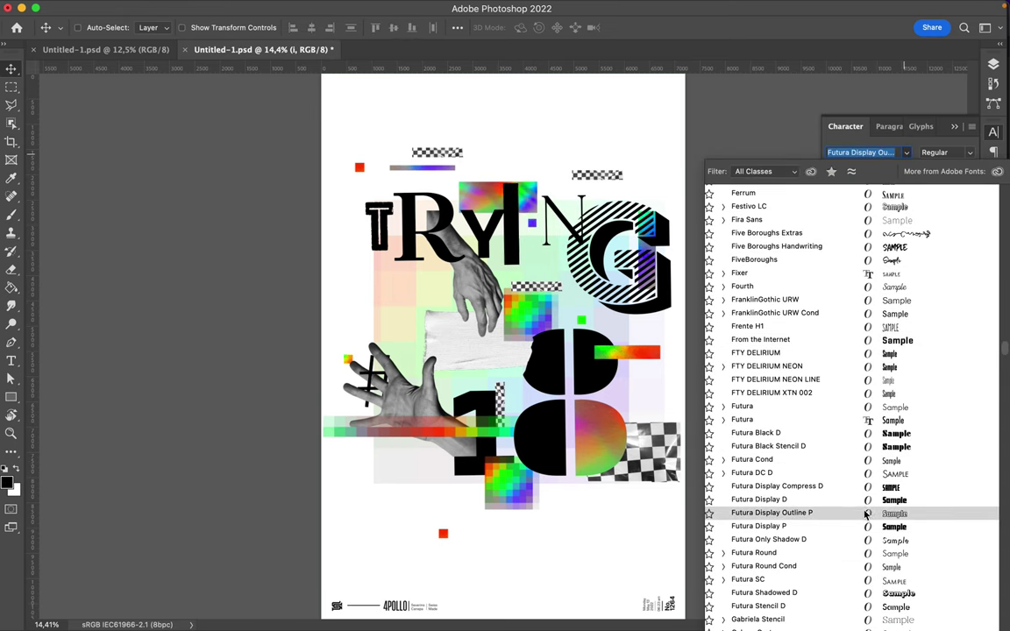
Set the i in Galano Grotesque ExtraLight Italic, then switch it to Thin
{"action": "scroll", "coordinate": [862, 565], "scroll_direction": "down", "scroll_amount": 2}
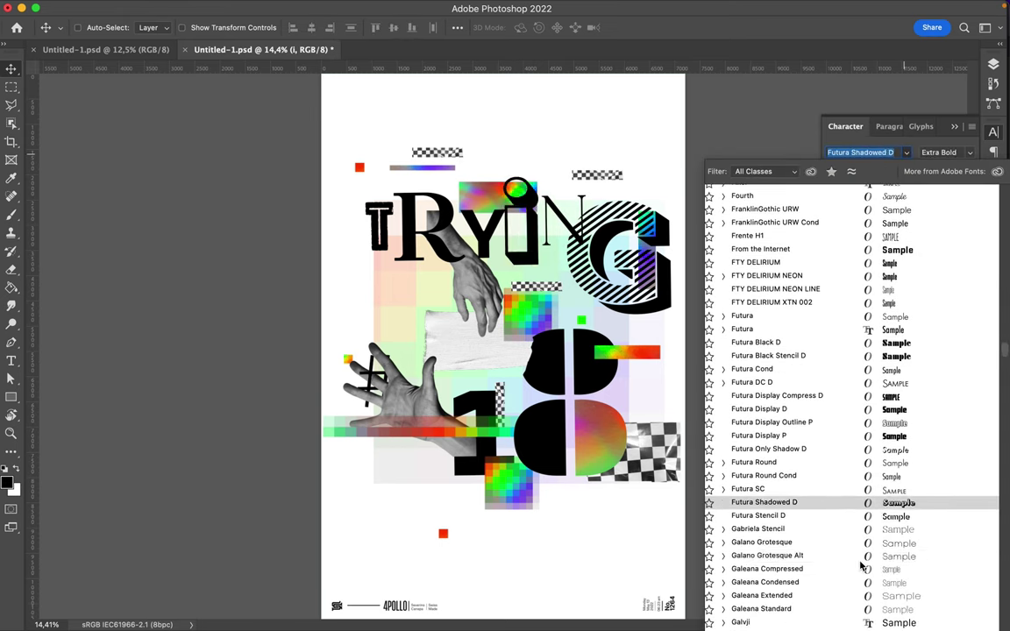
{"action": "left_click", "coordinate": [723, 541]}
{"action": "key", "text": "Return"}
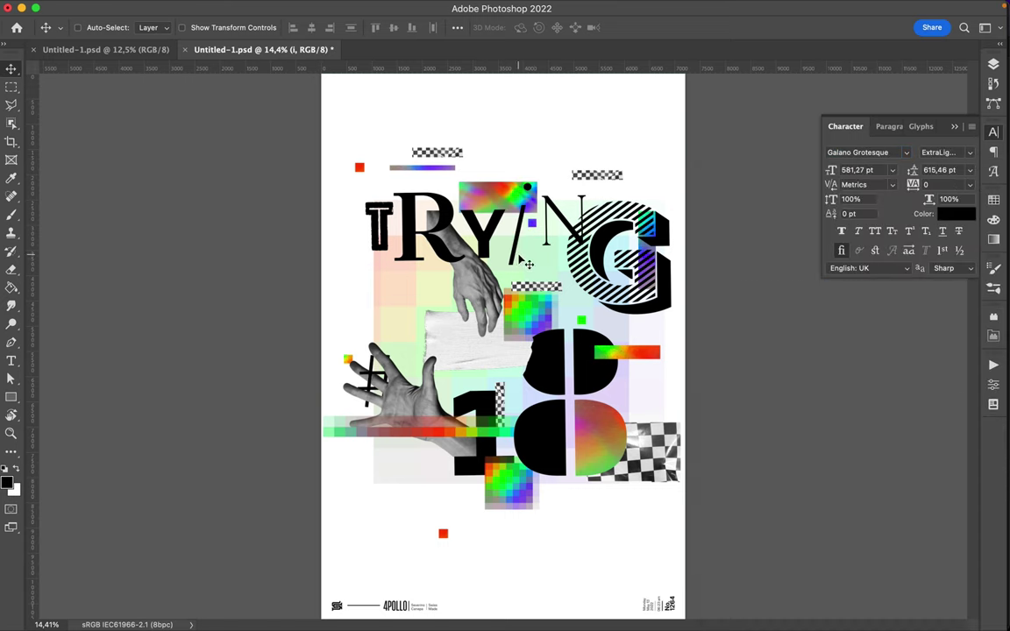
{"action": "left_click", "coordinate": [907, 156]}
{"action": "left_click", "coordinate": [908, 213]}
Browse the font list for the N without applying a new font
{"action": "left_click", "coordinate": [908, 156]}
{"action": "key", "text": "Escape"}
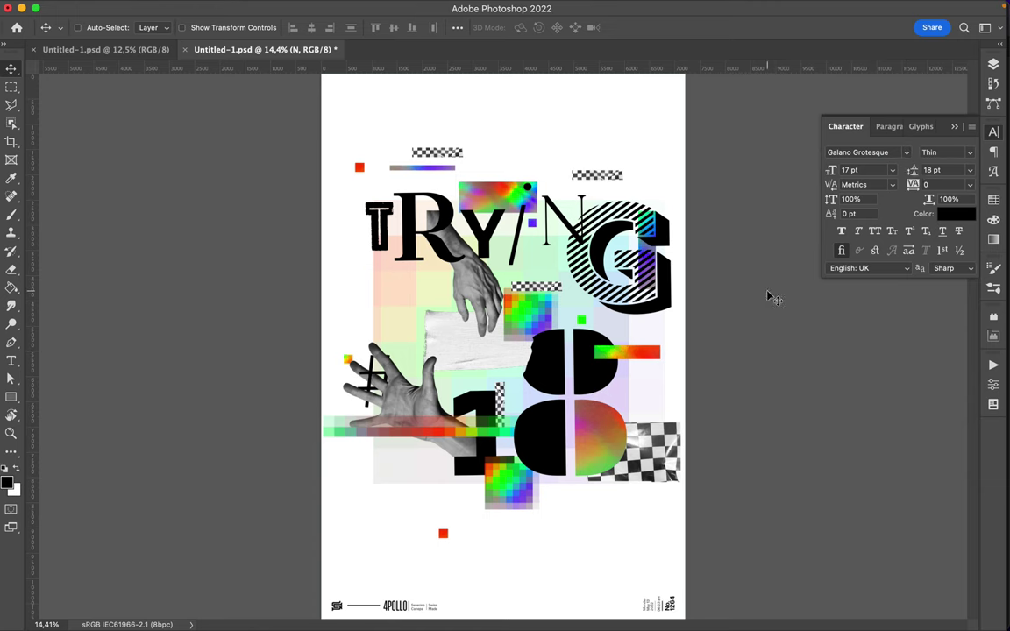
{"action": "left_click", "coordinate": [908, 156]}
{"action": "scroll", "coordinate": [829, 421], "scroll_direction": "down", "scroll_amount": 10}
{"action": "scroll", "coordinate": [829, 423], "scroll_direction": "down", "scroll_amount": 15}
{"action": "scroll", "coordinate": [829, 423], "scroll_direction": "down", "scroll_amount": 15}
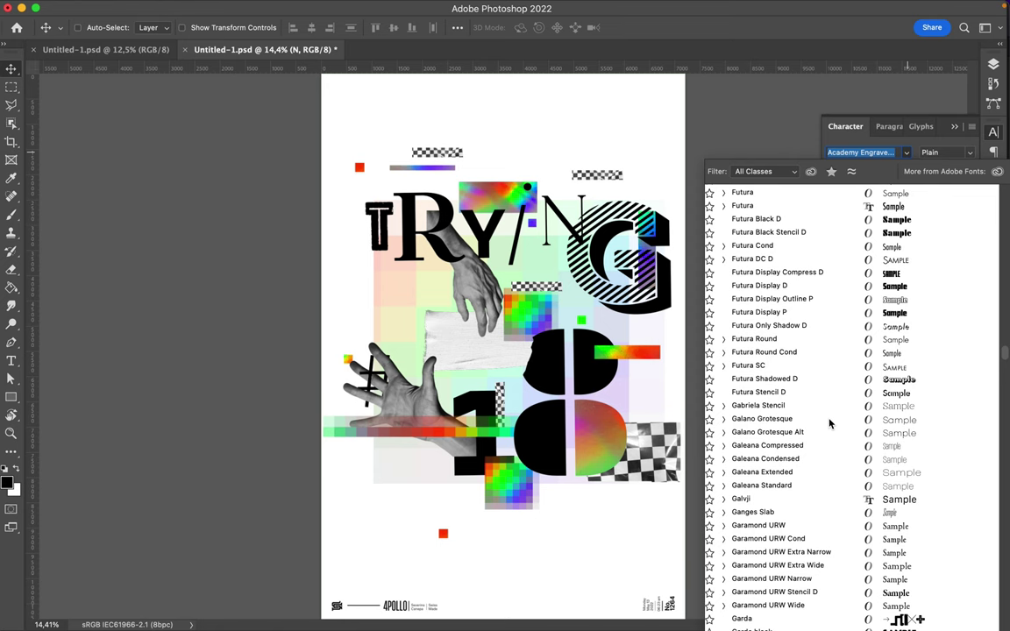
{"action": "scroll", "coordinate": [829, 422], "scroll_direction": "down", "scroll_amount": 15}
{"action": "scroll", "coordinate": [829, 422], "scroll_direction": "down", "scroll_amount": 10}
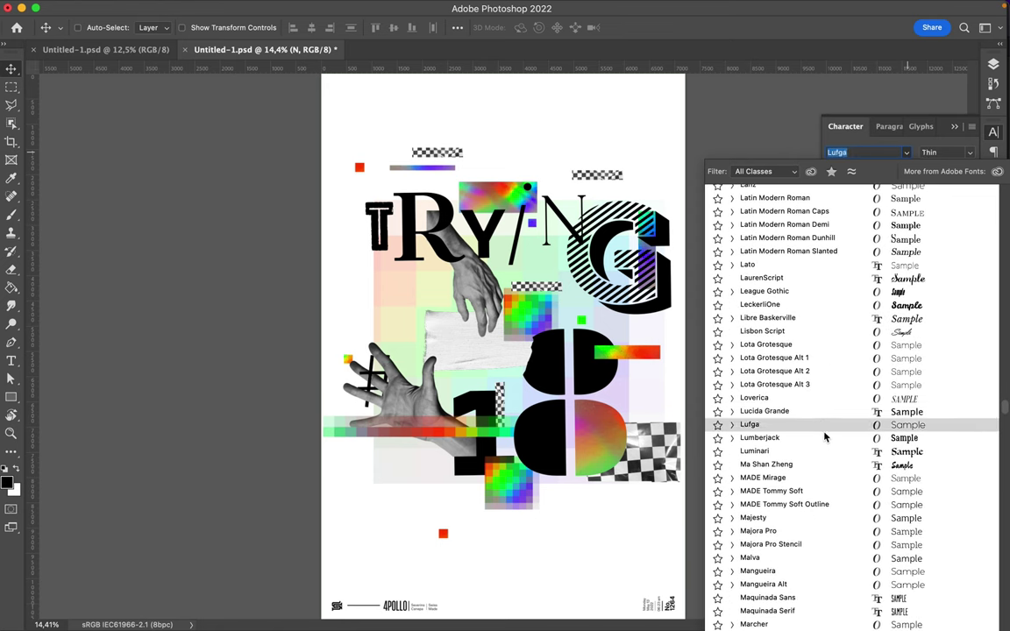
{"action": "left_click", "coordinate": [994, 67]}
Hide the N and duplicate the slanted i stroke into its place
{"action": "left_click", "coordinate": [992, 66]}
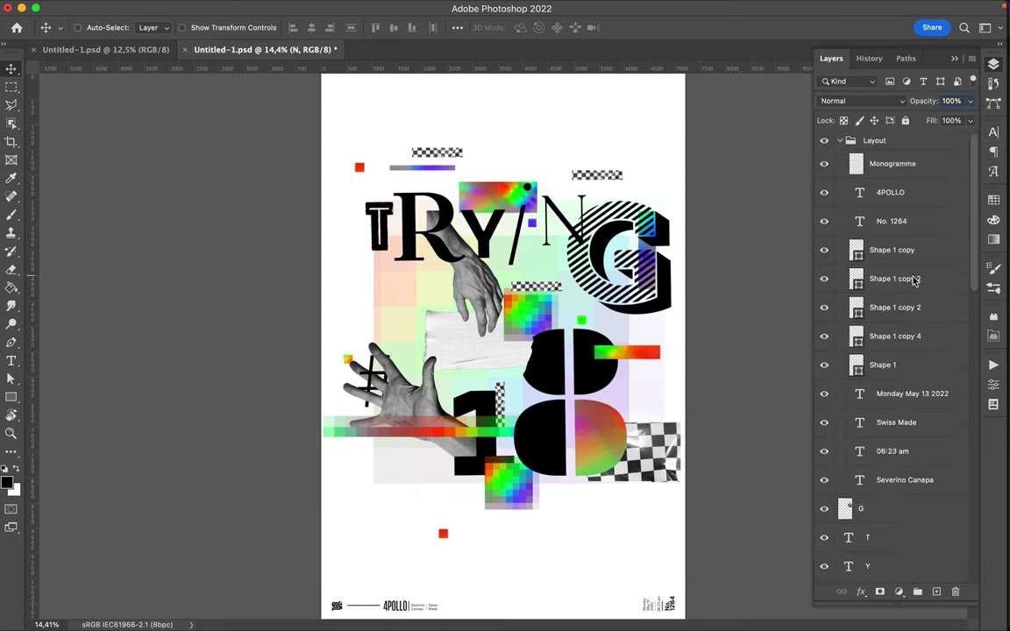
{"action": "scroll", "coordinate": [913, 280], "scroll_direction": "down", "scroll_amount": 5}
{"action": "key", "text": "ctrl+z"}
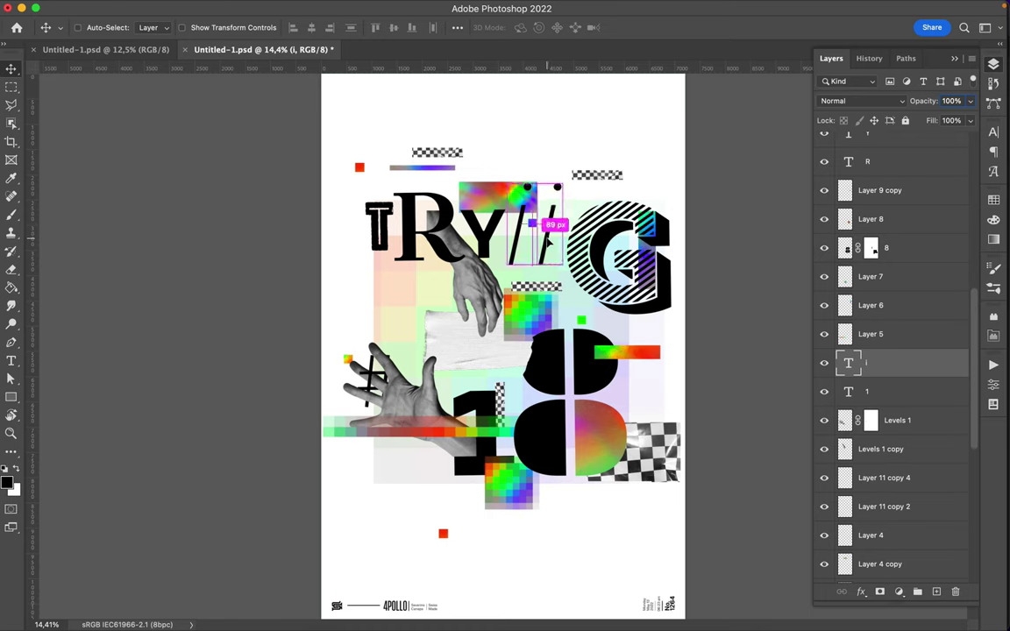
{"action": "left_click_drag", "start_coordinate": [545, 235], "coordinate": [552, 233]}
Start a new text entry on the poster with the Type tool
{"action": "key", "text": "t"}
{"action": "key", "text": "v"}
{"action": "key", "text": "t"}
{"action": "key", "text": "v"}
{"action": "key", "text": "t"}
{"action": "key", "text": "v"}
{"action": "key", "text": "t"}
{"action": "key", "text": "v"}
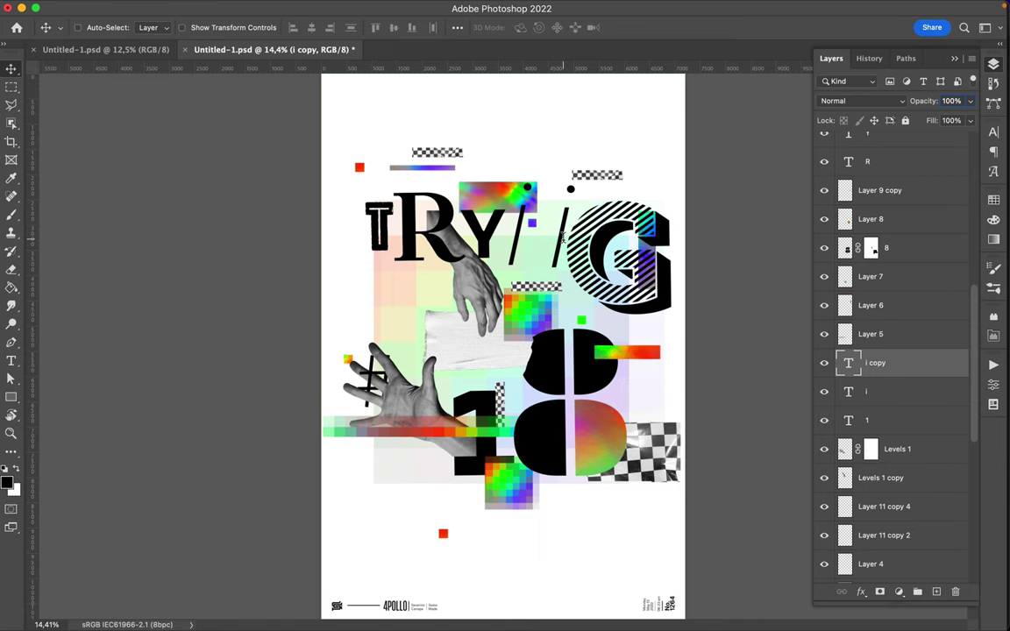
{"action": "key", "text": "t"}
{"action": "left_click", "coordinate": [564, 235]}
{"action": "key", "text": "F11"}
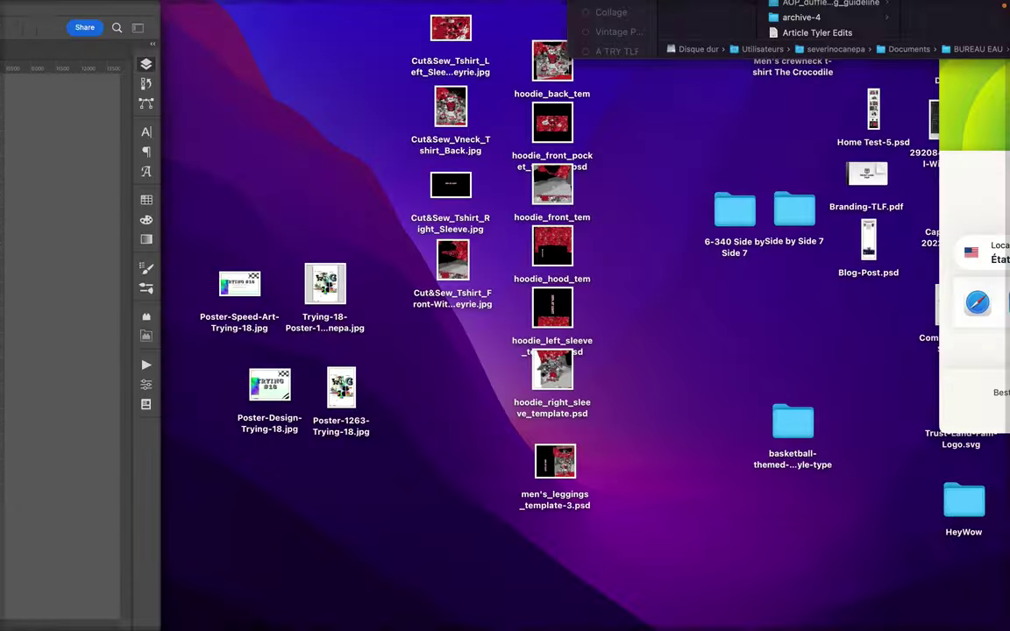
{"action": "left_click", "coordinate": [711, 8]}
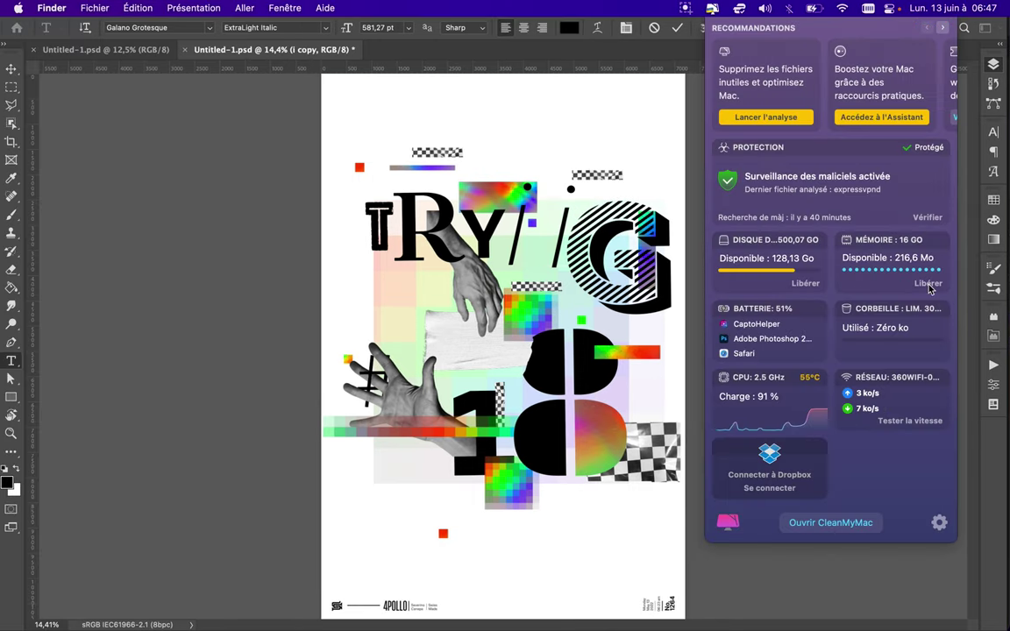
Create a new text layer and set the I in Core Sans G Cube
{"action": "key", "text": "ctrl+shift+alt+n"}
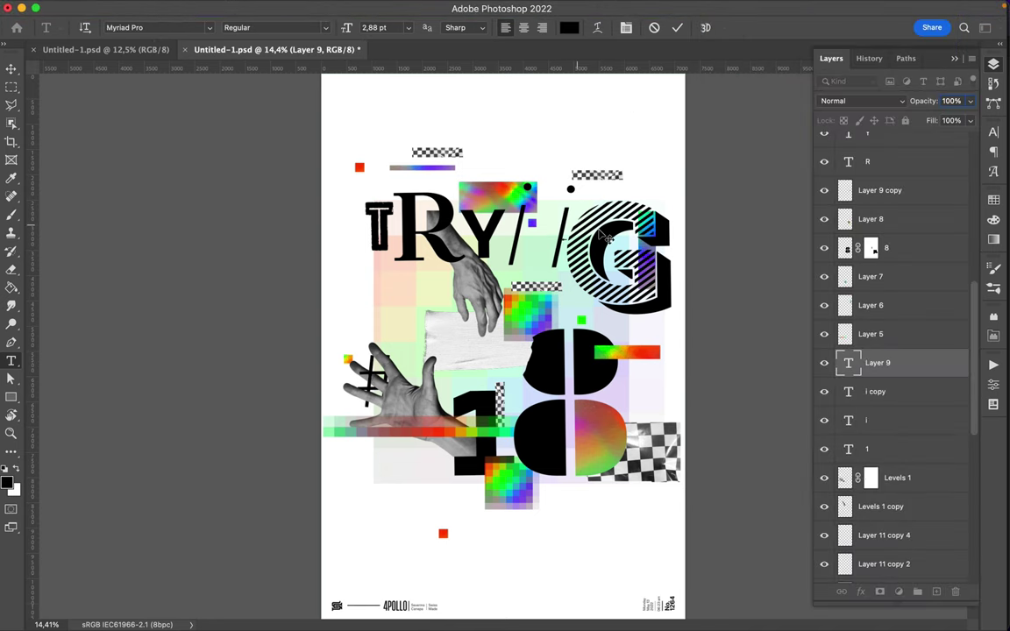
{"action": "key", "text": "Escape"}
{"action": "key", "text": "v"}
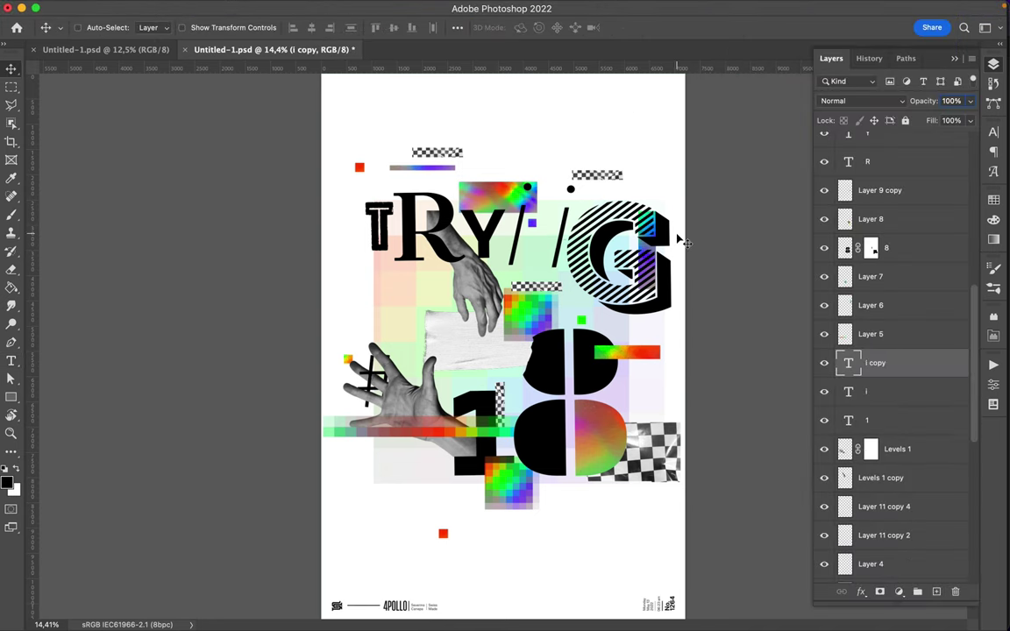
{"action": "left_click", "coordinate": [993, 134]}
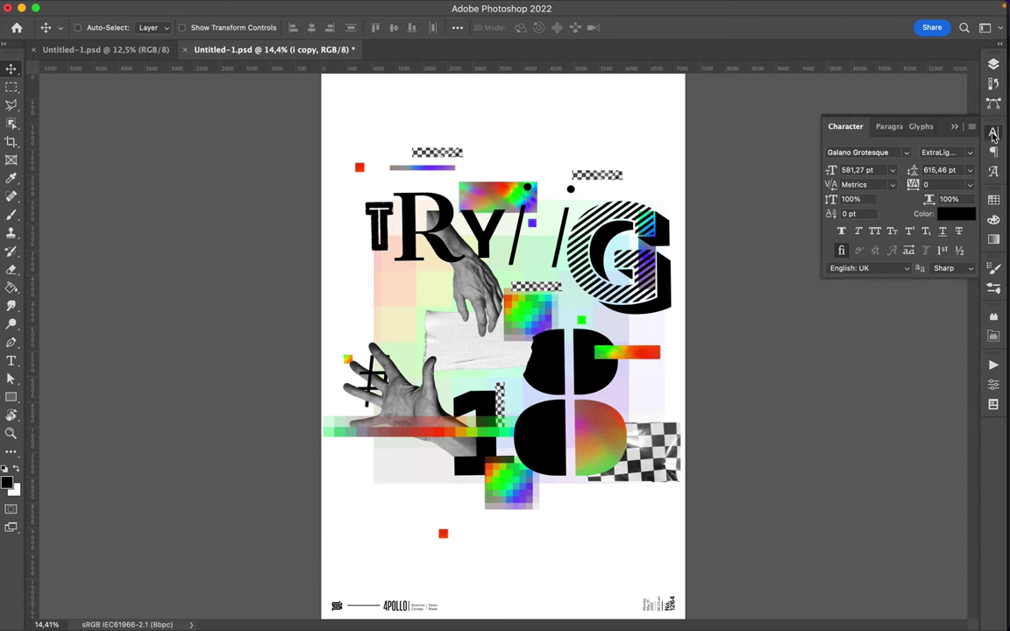
{"action": "left_click", "coordinate": [908, 153]}
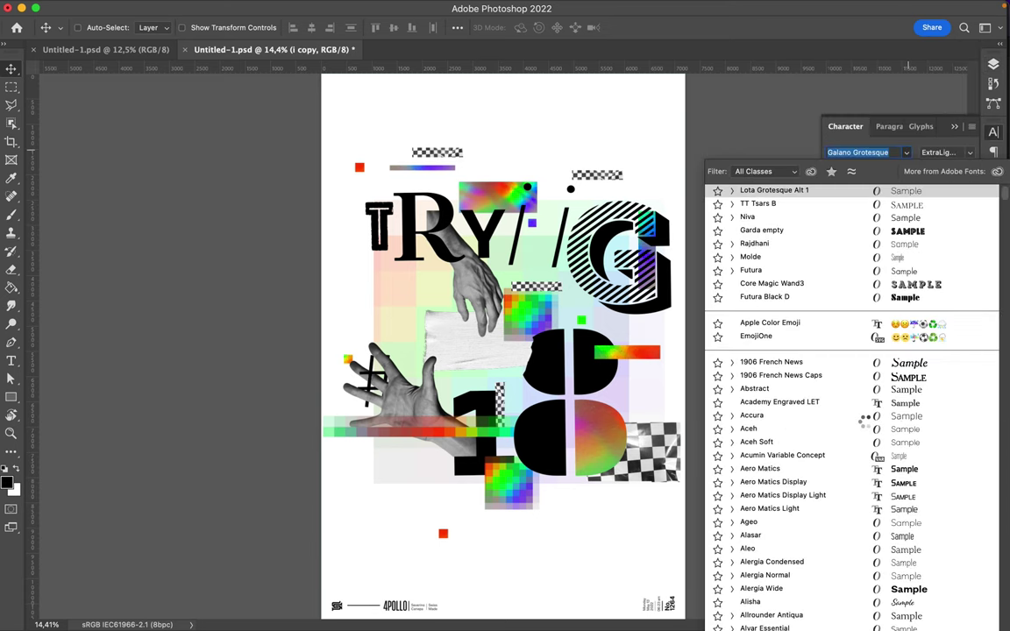
{"action": "scroll", "coordinate": [865, 421], "scroll_direction": "down", "scroll_amount": 10}
{"action": "scroll", "coordinate": [865, 421], "scroll_direction": "down", "scroll_amount": 10}
{"action": "scroll", "coordinate": [865, 422], "scroll_direction": "down", "scroll_amount": 10}
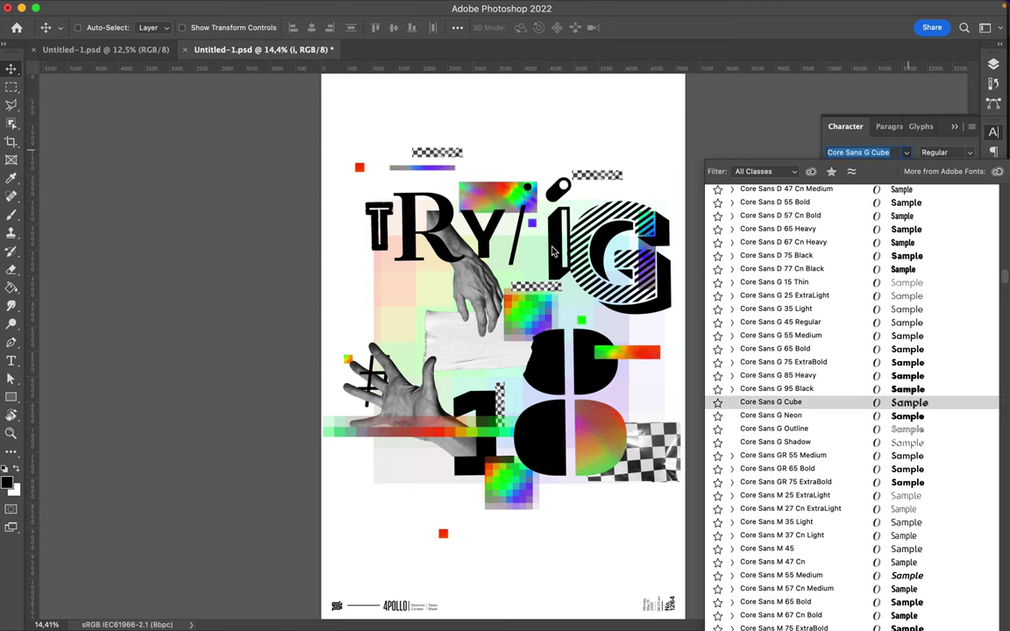
{"action": "left_click", "coordinate": [854, 402]}
Retype the I as N and nudge it slightly left
{"action": "double_click", "coordinate": [549, 236]}
{"action": "type", "text": "N"}
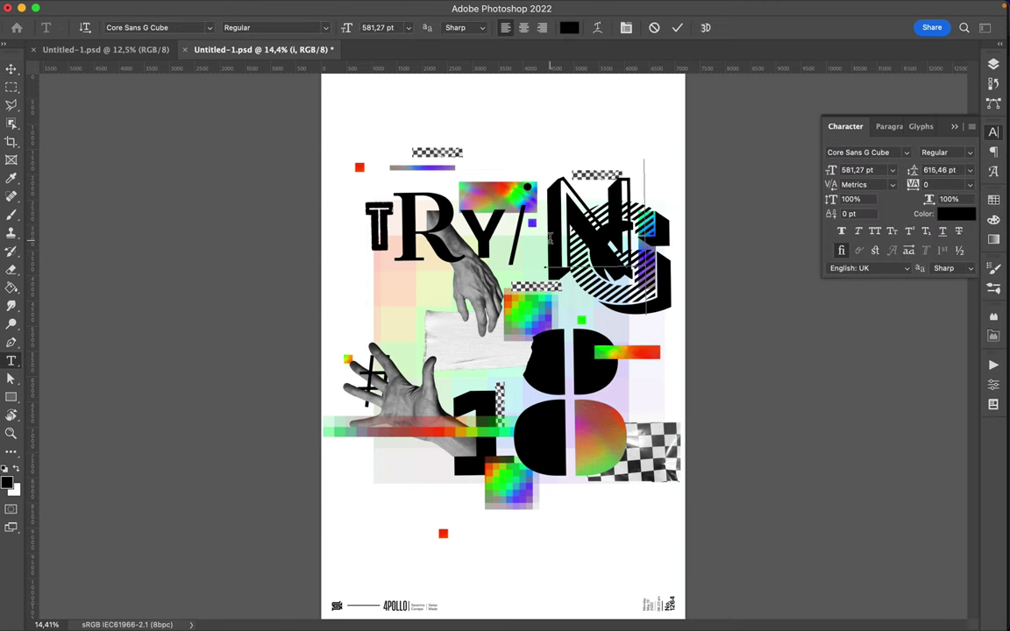
{"action": "key", "text": "ctrl+Return"}
{"action": "mouse_move", "coordinate": [562, 241]}
{"action": "left_mouse_down"}
{"action": "mouse_move", "coordinate": [552, 250]}
{"action": "mouse_move", "coordinate": [552, 237]}
{"action": "left_mouse_up"}
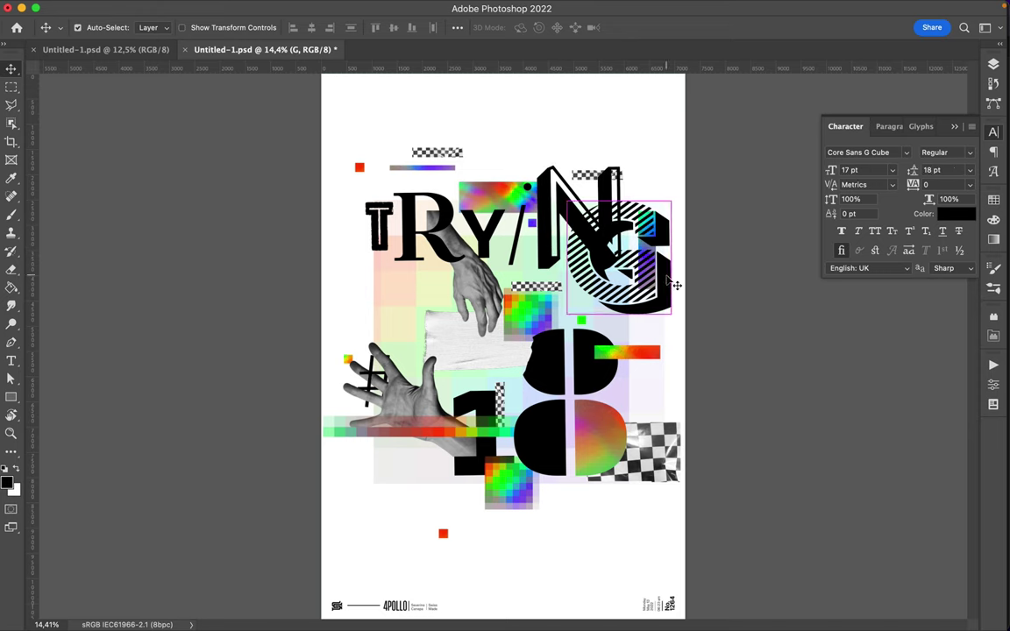
Shrink the striped G with Free Transform
{"action": "key", "text": "ctrl+t"}
{"action": "left_click_drag", "start_coordinate": [619, 314], "coordinate": [630, 276]}
{"action": "key", "text": "Return"}
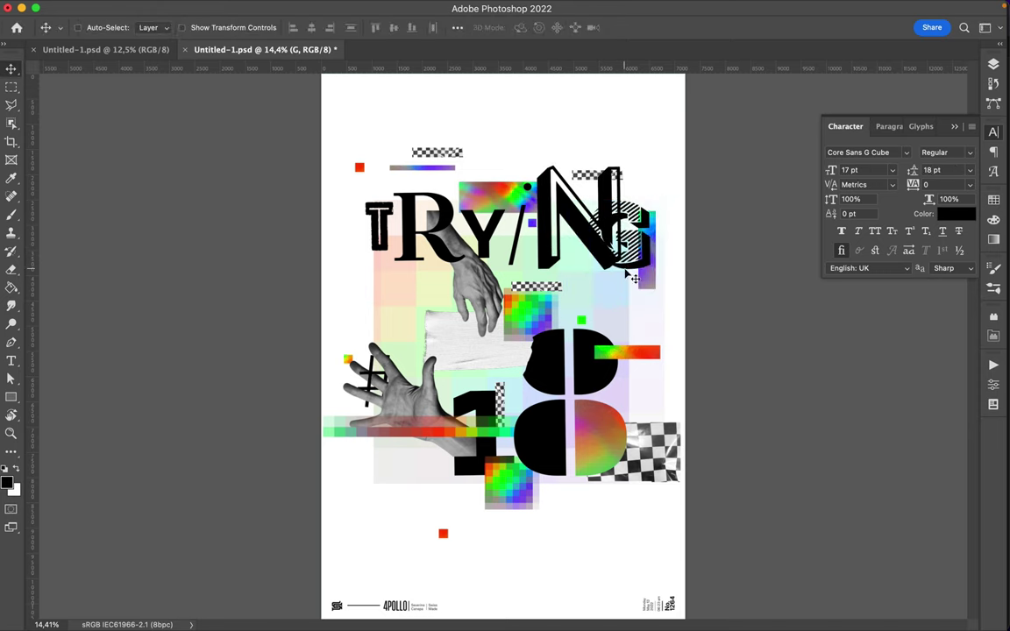
Retype the letter beside the N as G
{"action": "left_click", "coordinate": [906, 153]}
{"action": "scroll", "coordinate": [877, 342], "scroll_direction": "down", "scroll_amount": 10}
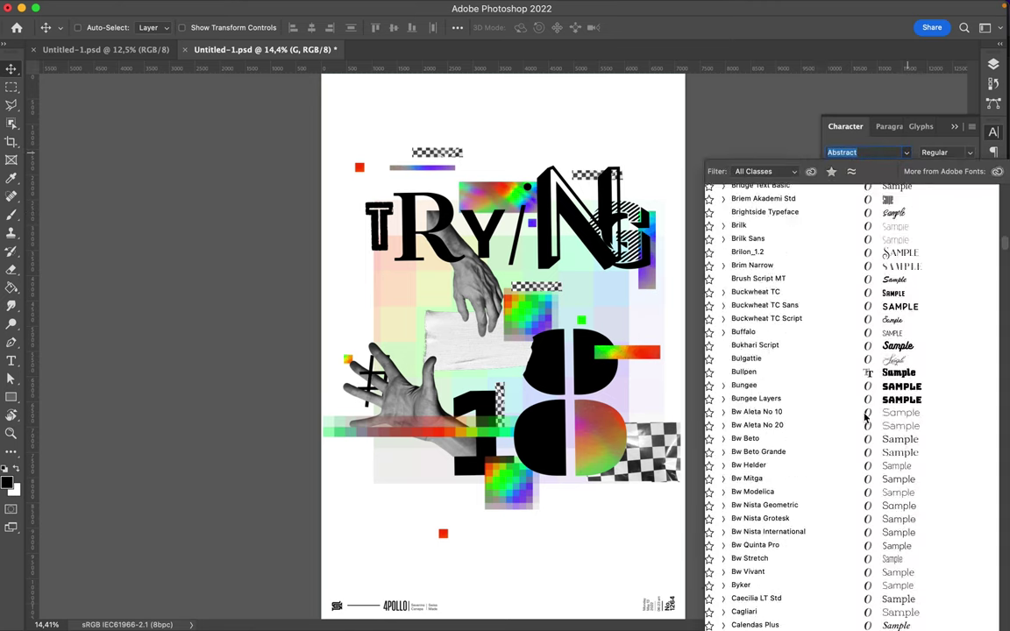
{"action": "scroll", "coordinate": [877, 342], "scroll_direction": "down", "scroll_amount": 10}
{"action": "left_click", "coordinate": [789, 343]}
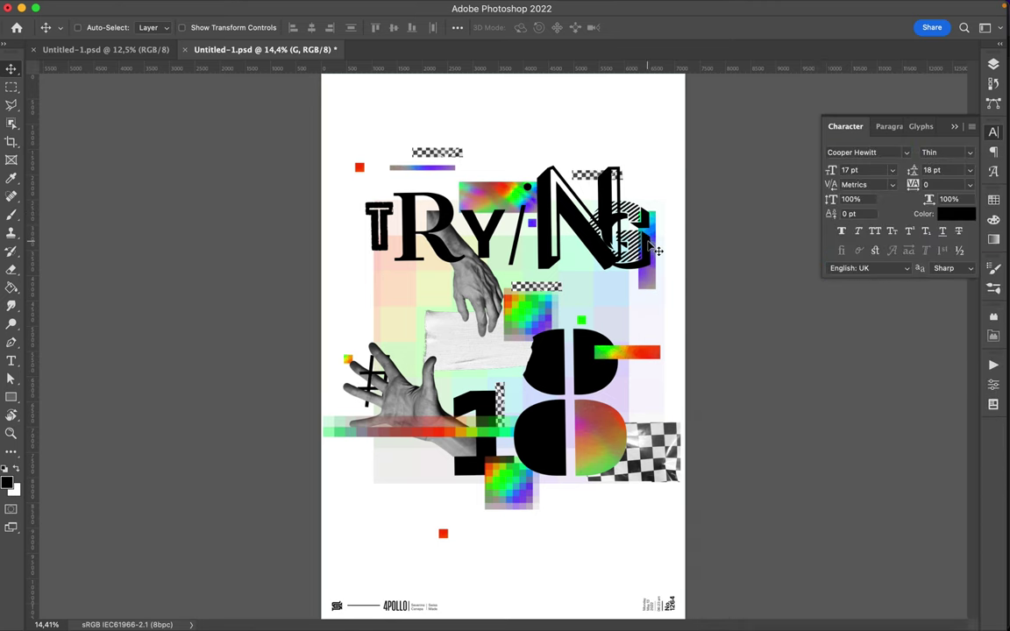
{"action": "double_click", "coordinate": [605, 219]}
{"action": "type", "text": "G"}
Set the G in Clarendon URW Extra Narrow
{"action": "left_click", "coordinate": [905, 152]}
{"action": "scroll", "coordinate": [898, 506], "scroll_direction": "down", "scroll_amount": 10}
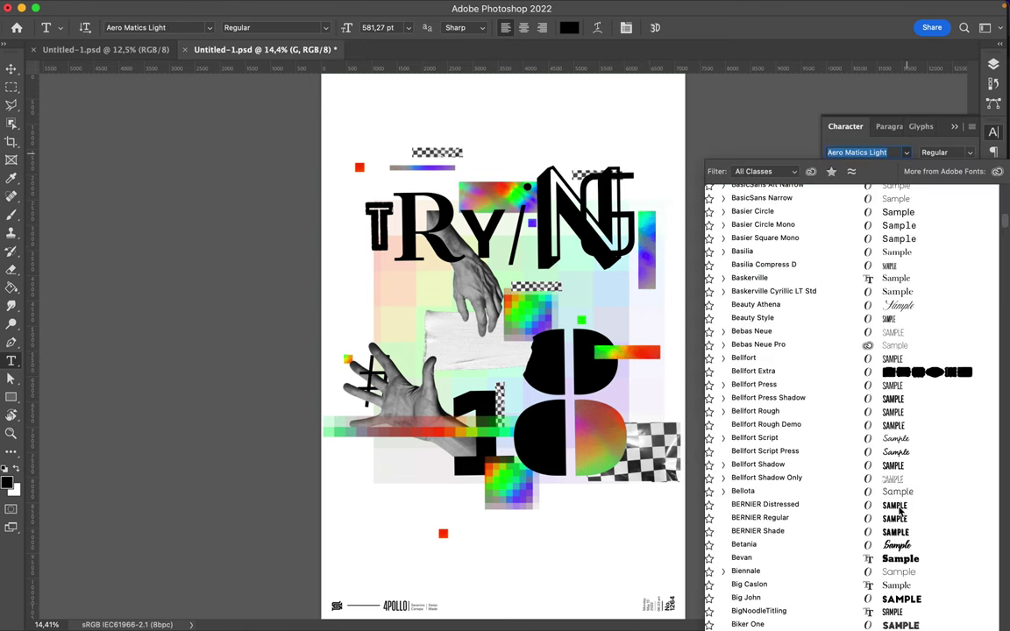
{"action": "scroll", "coordinate": [894, 508], "scroll_direction": "down", "scroll_amount": 5}
{"action": "scroll", "coordinate": [894, 504], "scroll_direction": "down", "scroll_amount": 5}
{"action": "scroll", "coordinate": [895, 491], "scroll_direction": "down", "scroll_amount": 5}
{"action": "scroll", "coordinate": [898, 473], "scroll_direction": "down", "scroll_amount": 5}
{"action": "scroll", "coordinate": [896, 472], "scroll_direction": "down", "scroll_amount": 5}
{"action": "scroll", "coordinate": [892, 412], "scroll_direction": "down", "scroll_amount": 3}
{"action": "left_click", "coordinate": [891, 393]}
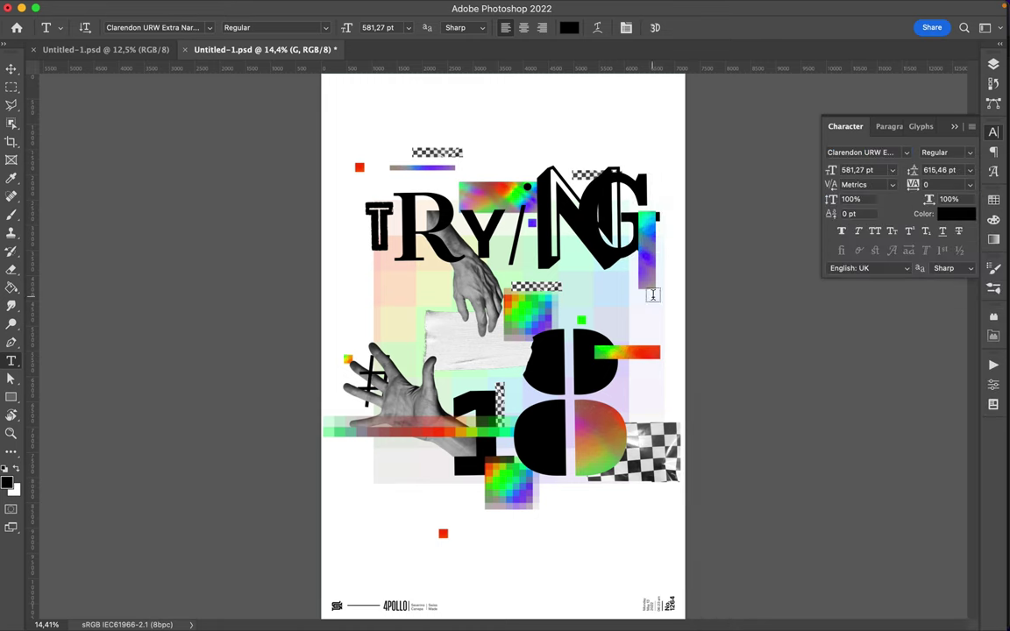
Scale the G down to about 70%
{"action": "key", "text": "ctrl+t"}
{"action": "left_click_drag", "start_coordinate": [617, 157], "coordinate": [619, 187]}
{"action": "key", "text": "Return"}
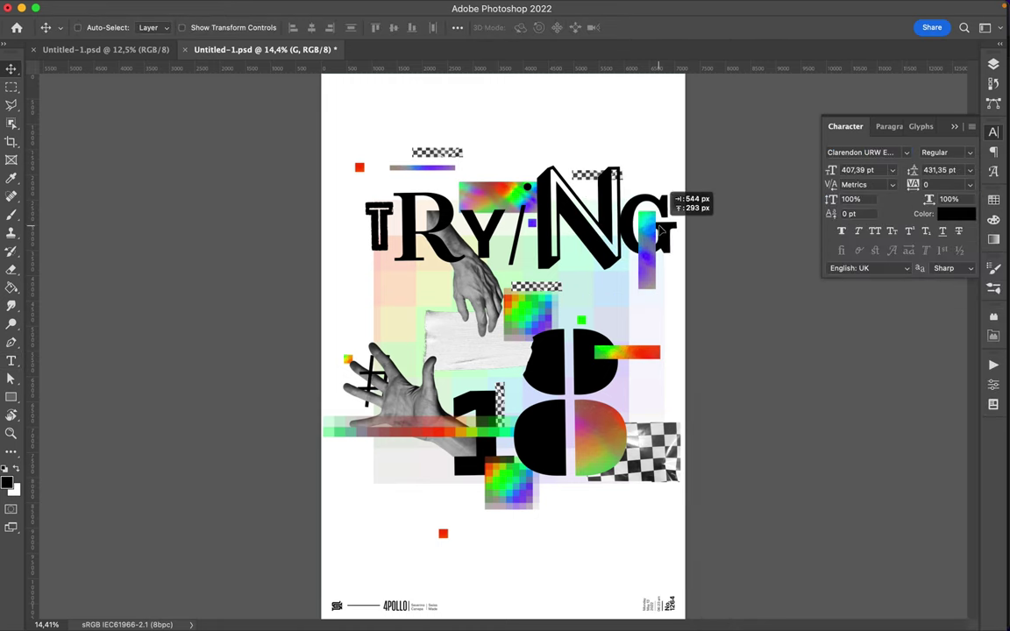
Move the rainbow bar down beside the G and shift the N slightly left
{"action": "left_click_drag", "start_coordinate": [657, 257], "coordinate": [645, 311]}
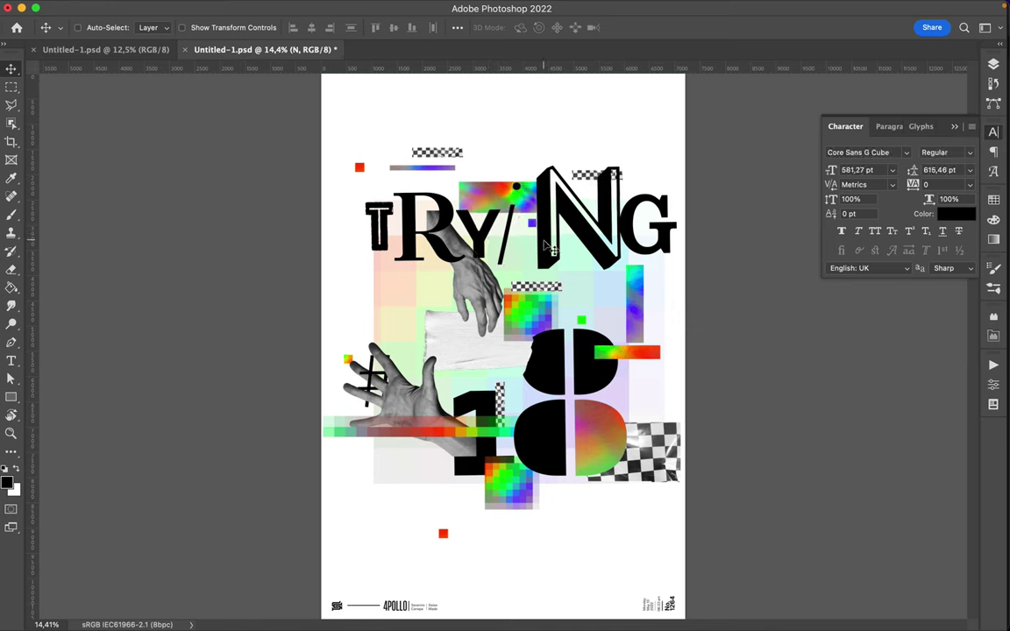
{"action": "left_click_drag", "start_coordinate": [544, 226], "coordinate": [533, 232]}
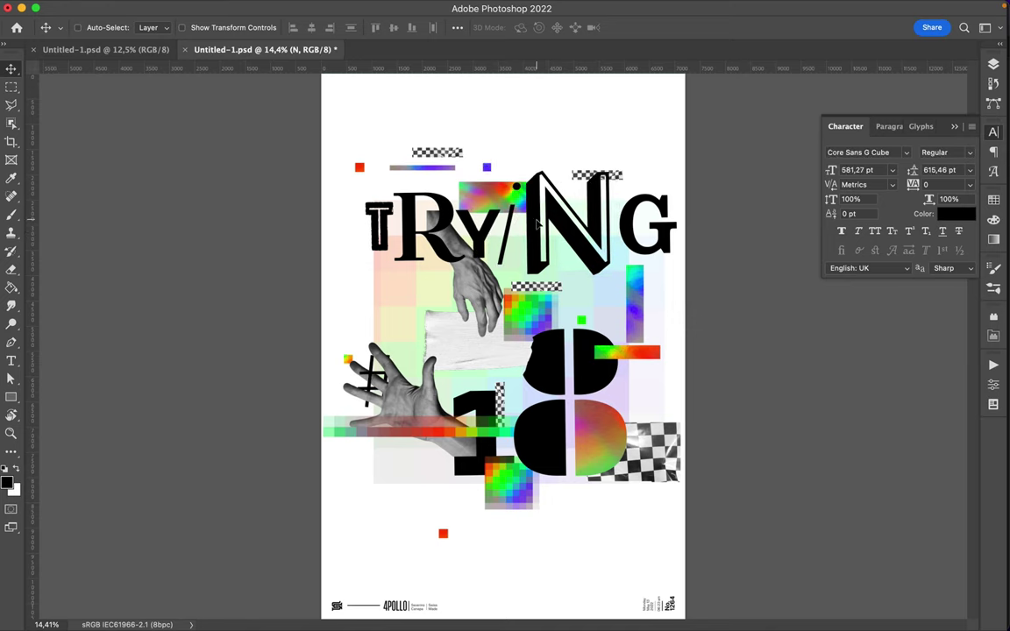
{"action": "left_click", "coordinate": [657, 229]}
{"action": "key", "text": "ctrl+t"}
{"action": "key", "text": "Escape"}
Rotate the T, R and Y letters to varied angles
{"action": "left_click", "coordinate": [379, 226]}
{"action": "key", "text": "ctrl+t"}
{"action": "key", "text": "Return"}
{"action": "left_click", "coordinate": [425, 229]}
{"action": "key", "text": "ctrl+t"}
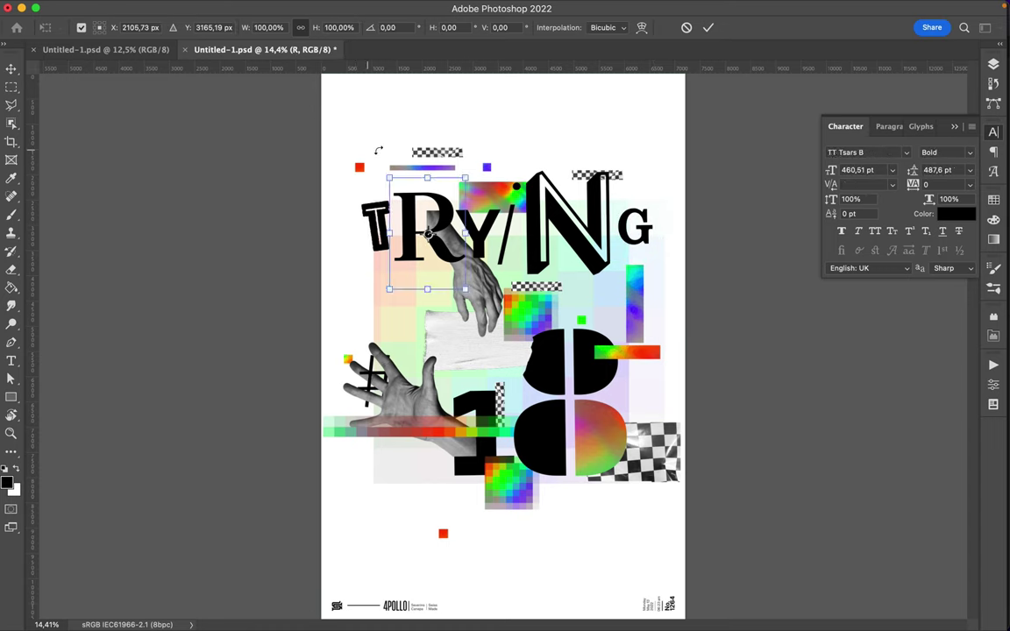
{"action": "key", "text": "Return"}
{"action": "left_click_drag", "start_coordinate": [406, 220], "coordinate": [409, 230]}
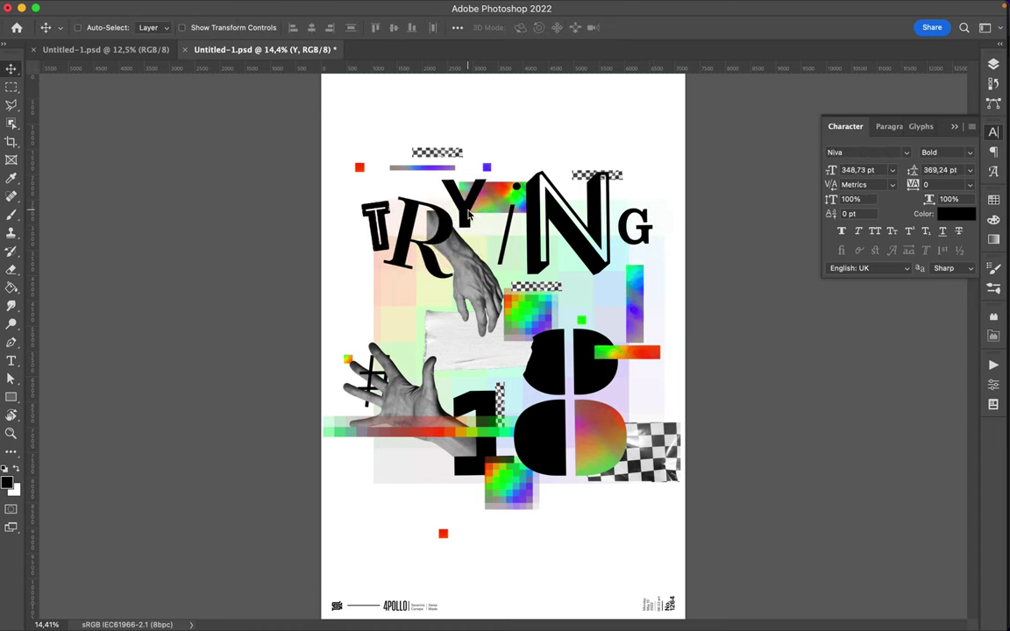
{"action": "left_click", "coordinate": [469, 214]}
{"action": "key", "text": "ctrl+t"}
{"action": "key", "text": "Return"}
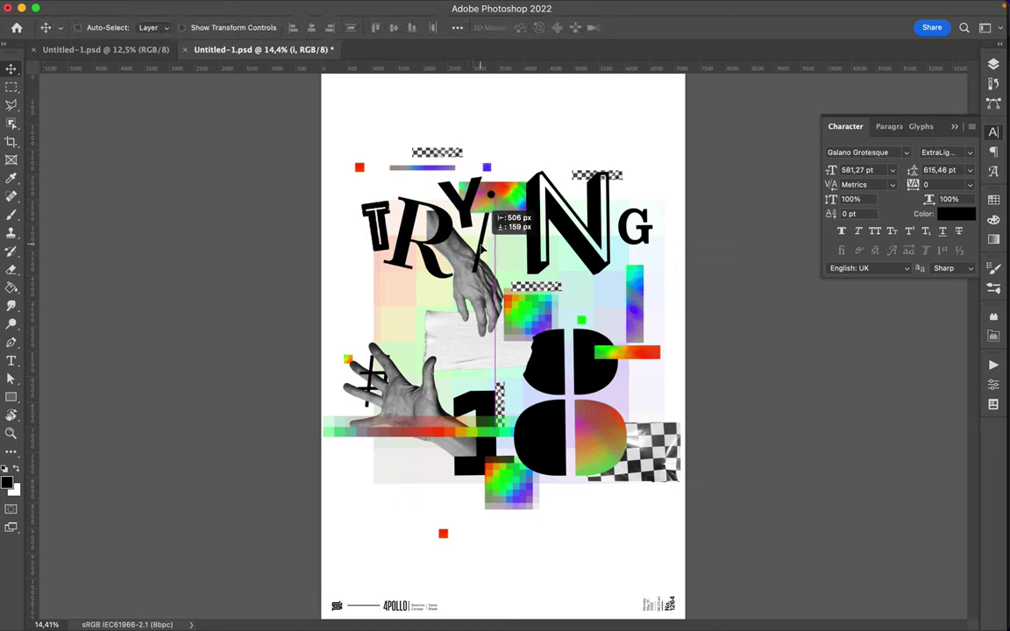
Tilt the N further left and rotate the G about 4 degrees
{"action": "left_click", "coordinate": [538, 239]}
{"action": "key", "text": "ctrl+t"}
{"action": "left_click_drag", "start_coordinate": [505, 151], "coordinate": [502, 155]}
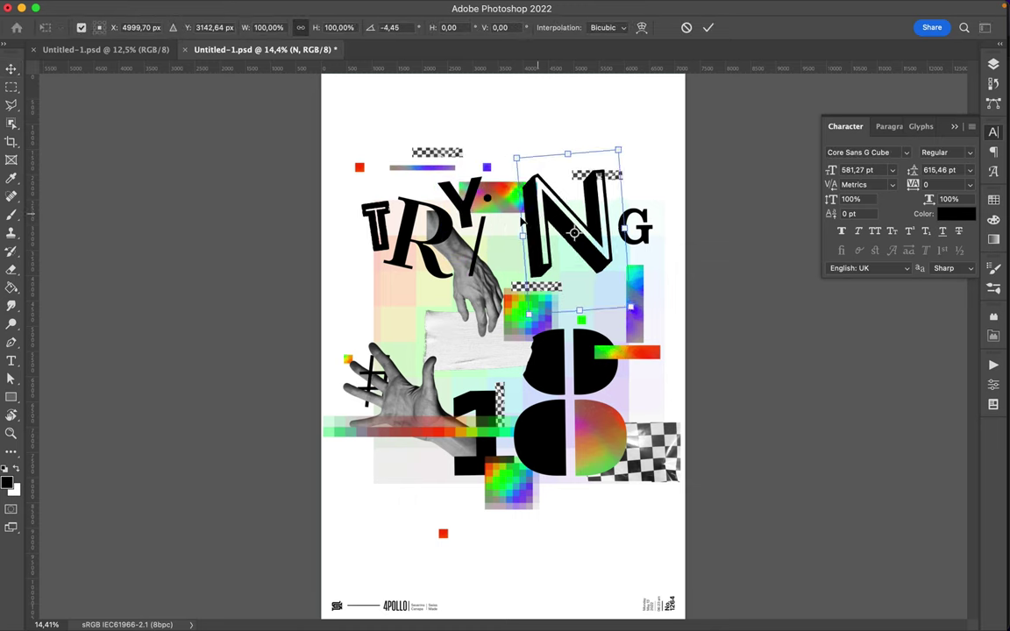
{"action": "left_click_drag", "start_coordinate": [553, 191], "coordinate": [528, 188]}
{"action": "key", "text": "Return"}
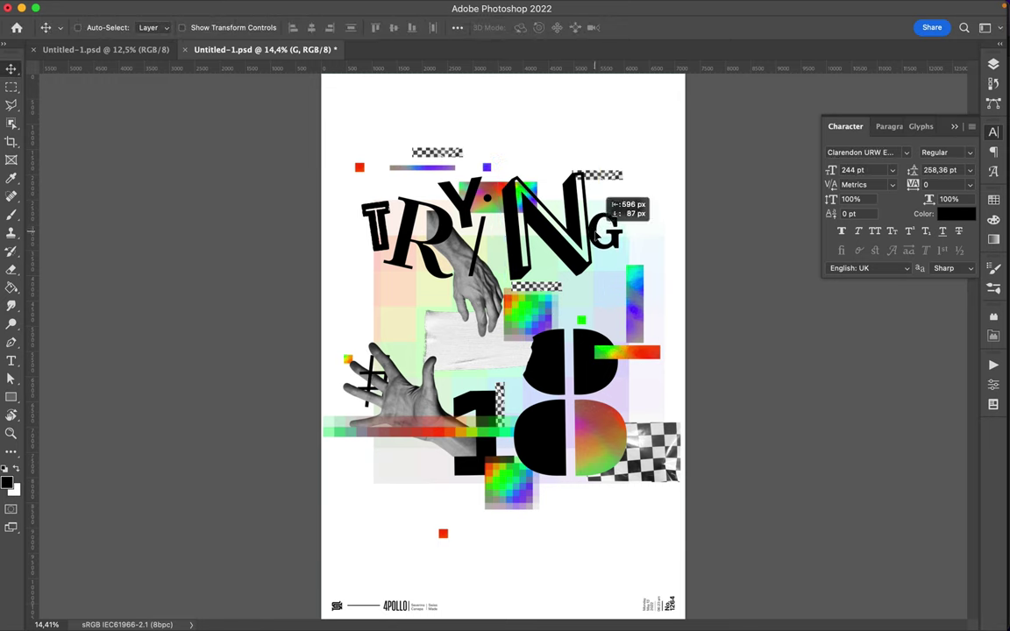
{"action": "key", "text": "ctrl+t"}
{"action": "left_click_drag", "start_coordinate": [622, 158], "coordinate": [627, 156]}
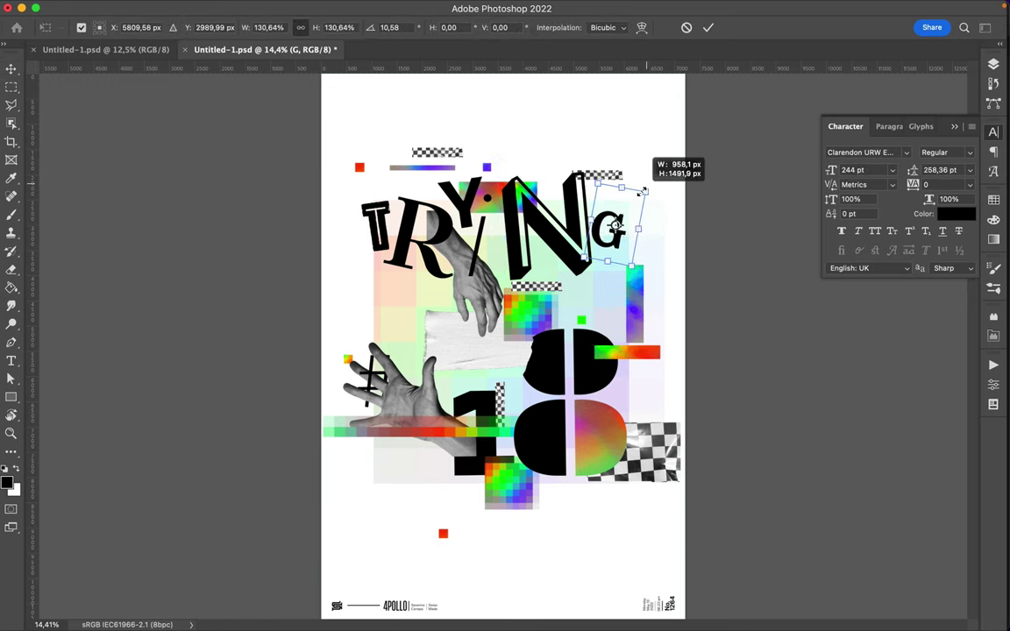
{"action": "key", "text": "Return"}
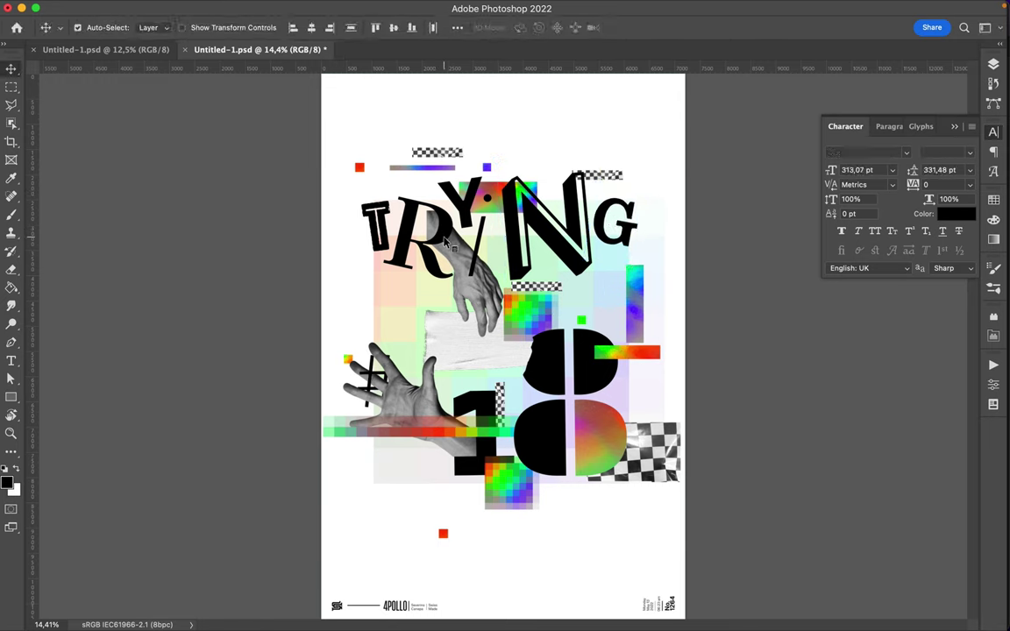
Enlarge the whole TRYING word to about 114%
{"action": "key", "text": "ctrl+t"}
{"action": "left_click_drag", "start_coordinate": [637, 230], "coordinate": [667, 231]}
{"action": "left_click_drag", "start_coordinate": [361, 230], "coordinate": [350, 233]}
{"action": "key", "text": "Return"}
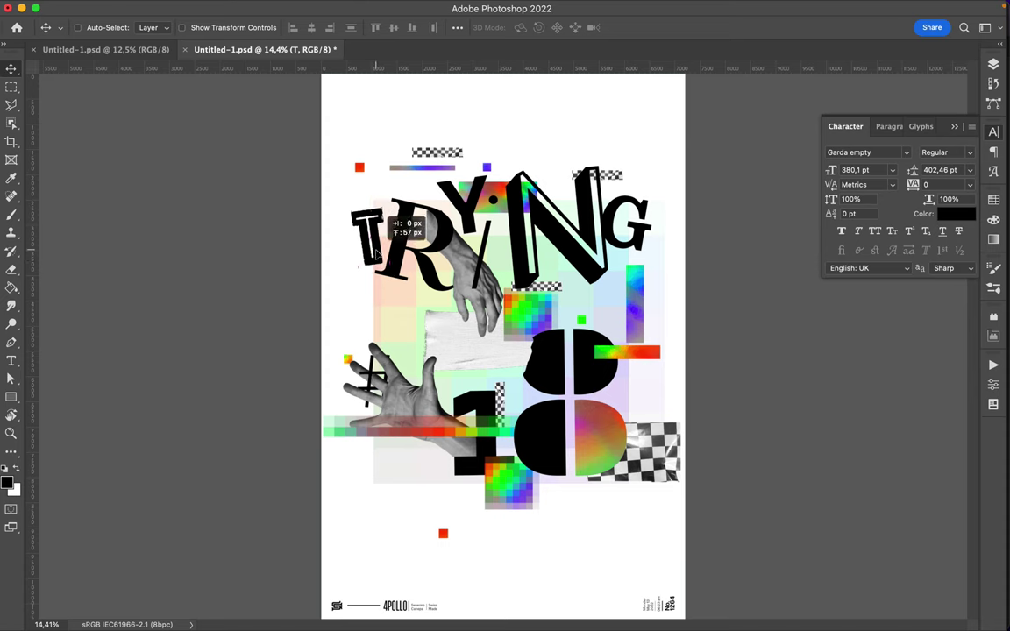
Set the # sign in the Bilbao font
{"action": "scroll", "coordinate": [549, 267], "scroll_direction": "down", "scroll_amount": 5}
{"action": "scroll", "coordinate": [355, 252], "scroll_direction": "up", "scroll_amount": 8}
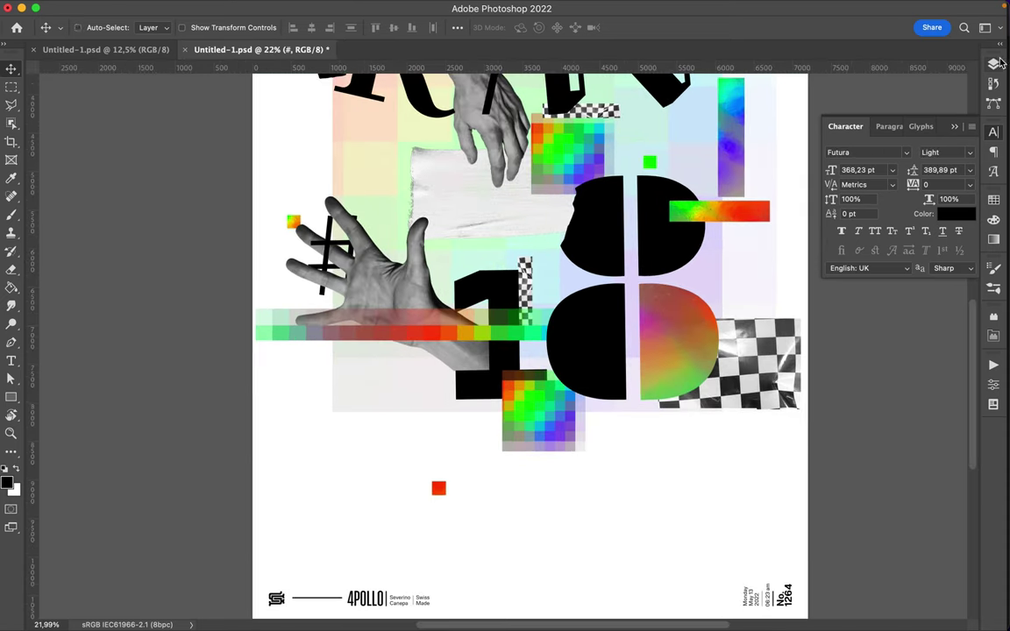
{"action": "left_click", "coordinate": [993, 64]}
{"action": "scroll", "coordinate": [839, 482], "scroll_direction": "down", "scroll_amount": 3}
{"action": "double_click", "coordinate": [839, 482]}
{"action": "left_click", "coordinate": [905, 152]}
{"action": "scroll", "coordinate": [819, 478], "scroll_direction": "down", "scroll_amount": 5}
{"action": "scroll", "coordinate": [822, 429], "scroll_direction": "down", "scroll_amount": 5}
{"action": "scroll", "coordinate": [833, 526], "scroll_direction": "down", "scroll_amount": 10}
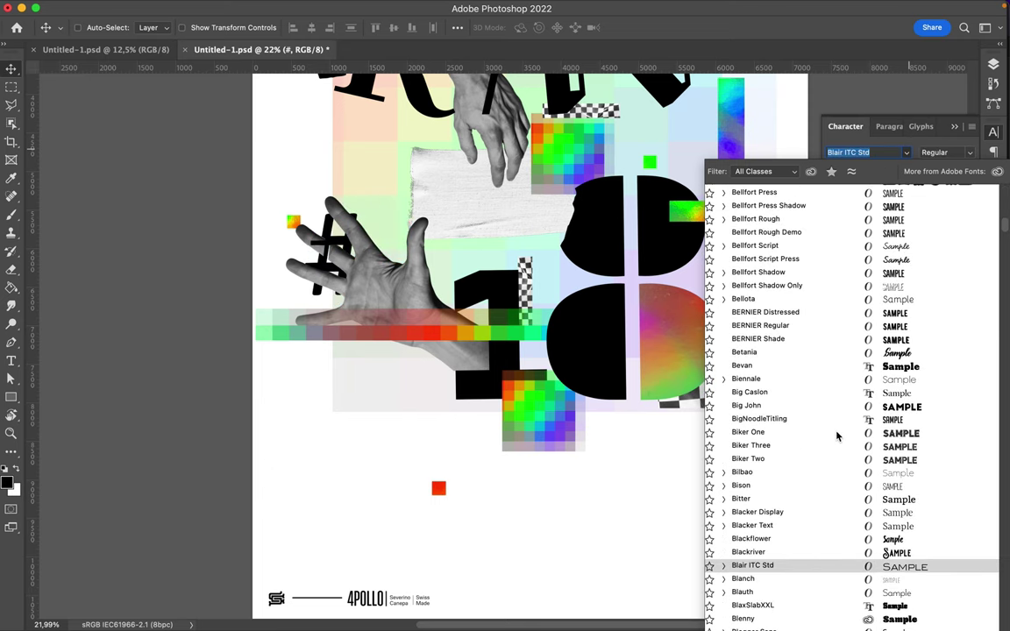
{"action": "left_click", "coordinate": [832, 473]}
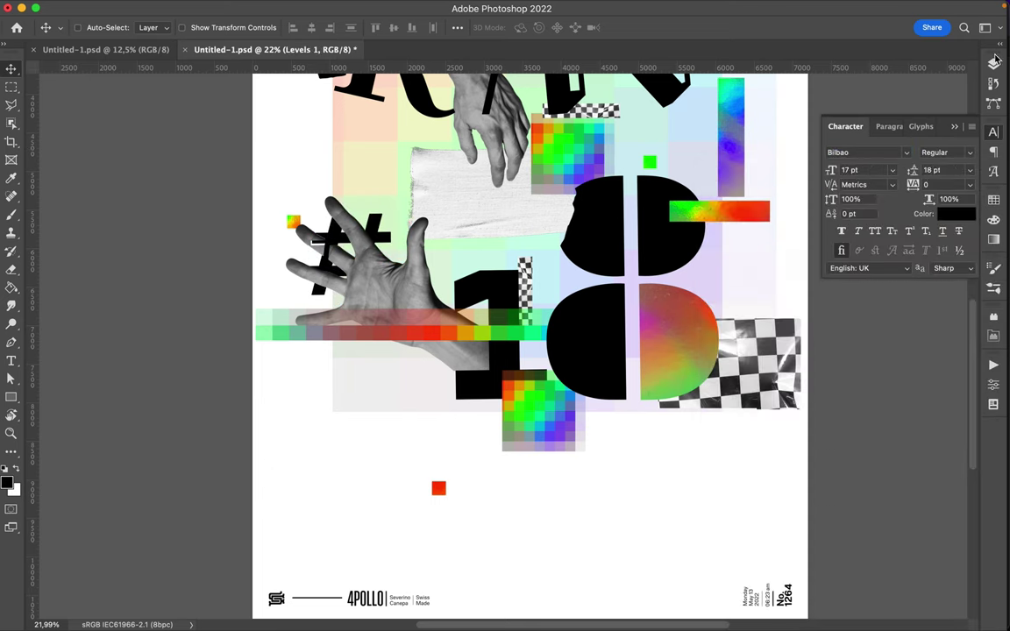
Delete the Levels 1 layer mask and move the # up above the lower hand
{"action": "left_click", "coordinate": [992, 64]}
{"action": "scroll", "coordinate": [932, 275], "scroll_direction": "up", "scroll_amount": 5}
{"action": "left_click_drag", "start_coordinate": [870, 485], "coordinate": [955, 591]}
{"action": "left_click", "coordinate": [504, 236]}
{"action": "left_click_drag", "start_coordinate": [333, 224], "coordinate": [402, 184]}
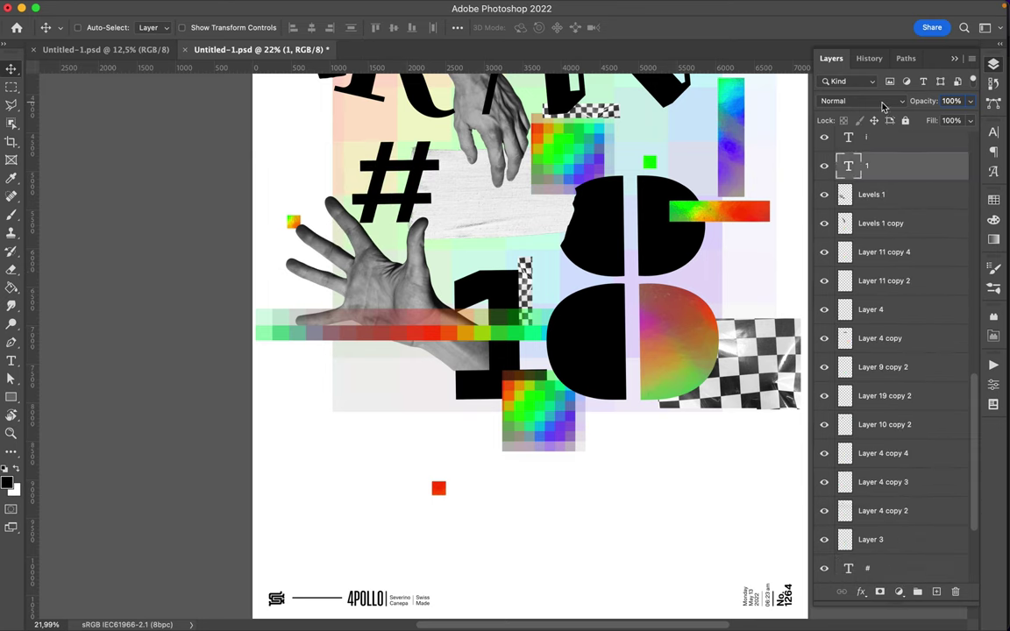
Set the tall 1 in Aero Matics Display Light Regular
{"action": "left_click", "coordinate": [993, 131]}
{"action": "left_click", "coordinate": [906, 152]}
{"action": "scroll", "coordinate": [878, 275], "scroll_direction": "down", "scroll_amount": 3}
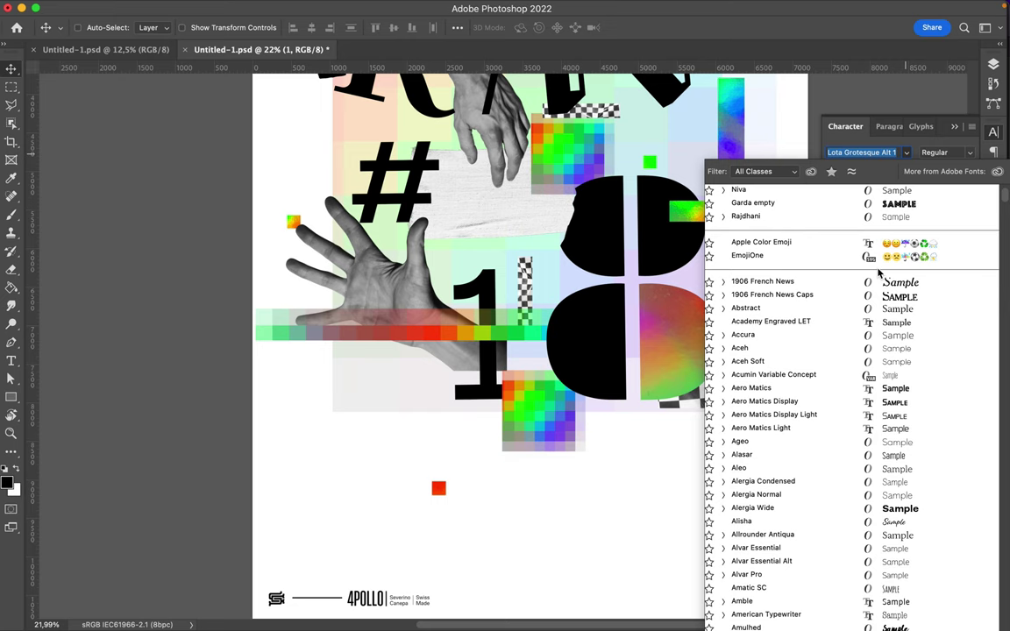
{"action": "scroll", "coordinate": [878, 274], "scroll_direction": "down", "scroll_amount": 3}
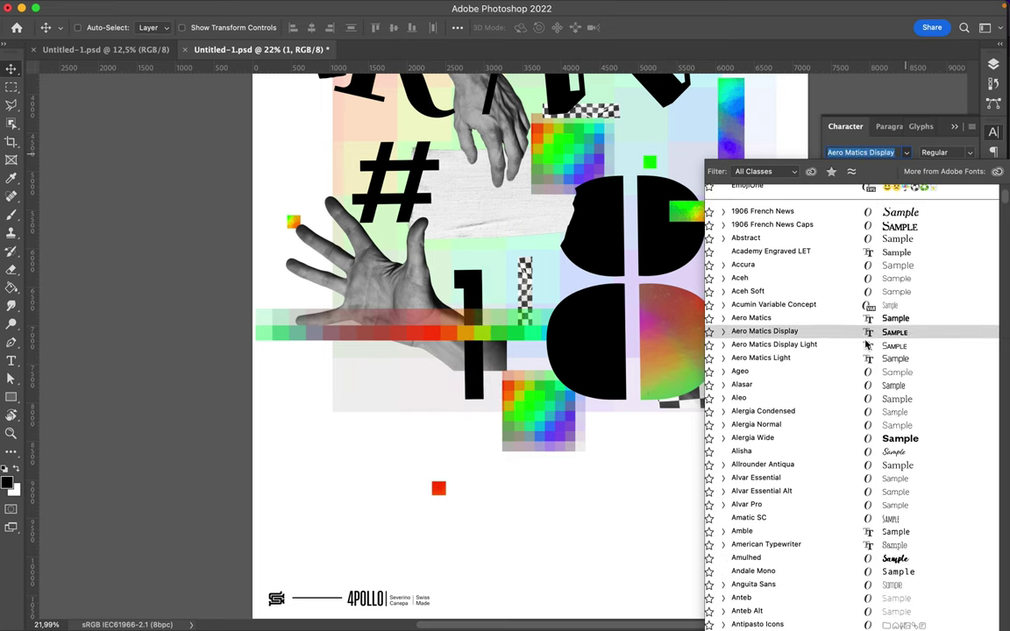
{"action": "left_click", "coordinate": [722, 345]}
{"action": "left_click", "coordinate": [750, 356]}
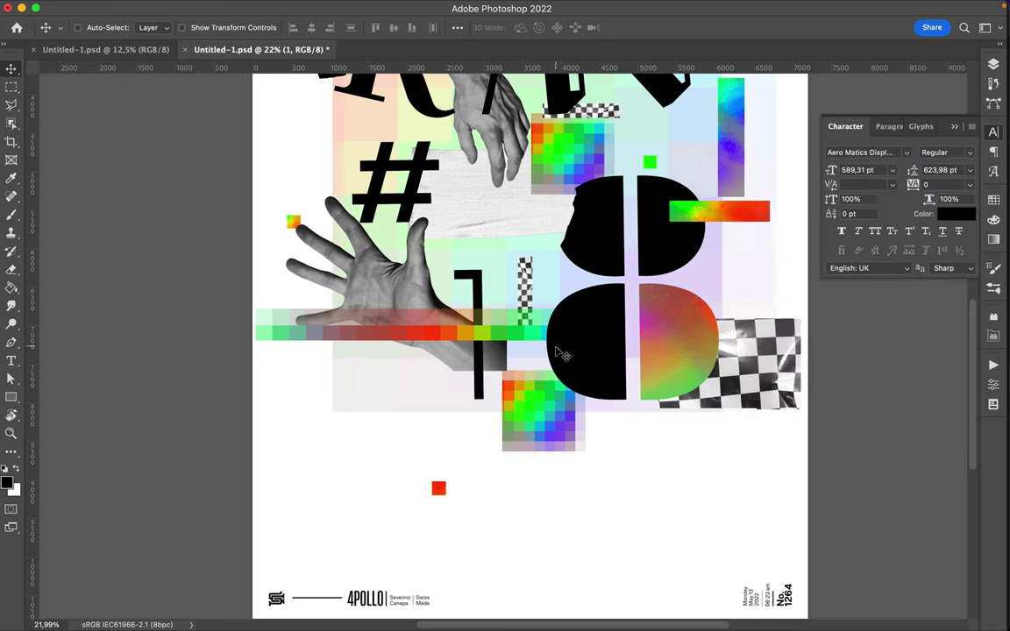
Stretch the 1 to about 171% height and raise it slightly beside the #
{"action": "key", "text": "ctrl+t"}
{"action": "left_click_drag", "start_coordinate": [478, 439], "coordinate": [475, 577]}
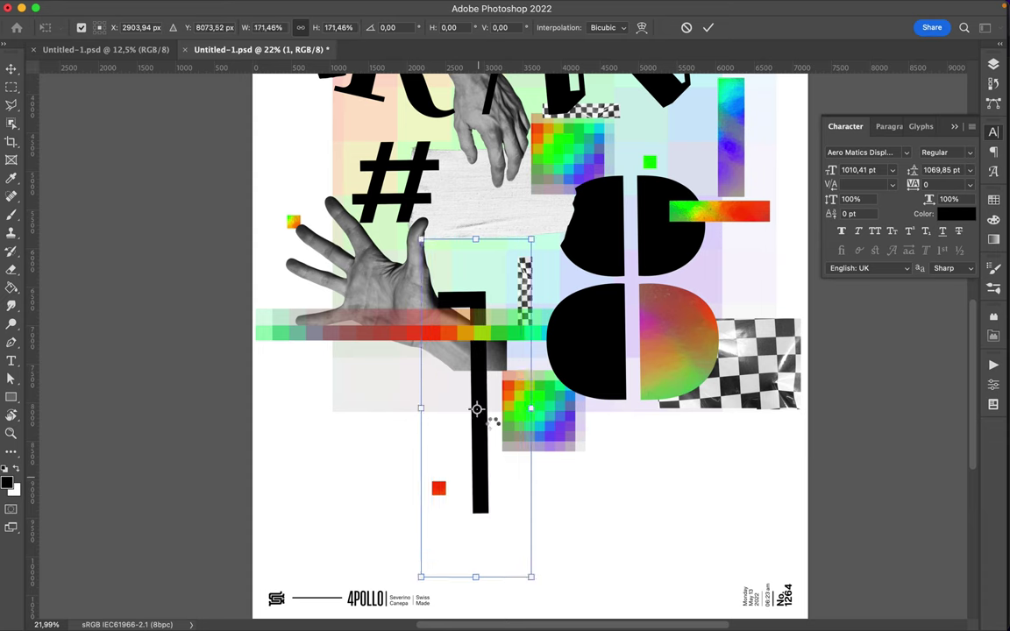
{"action": "key", "text": "Return"}
{"action": "left_click_drag", "start_coordinate": [476, 408], "coordinate": [490, 313]}
Apply and discard Layer 8's mask, then delete the gradient and black 8 layers
{"action": "left_click", "coordinate": [993, 64]}
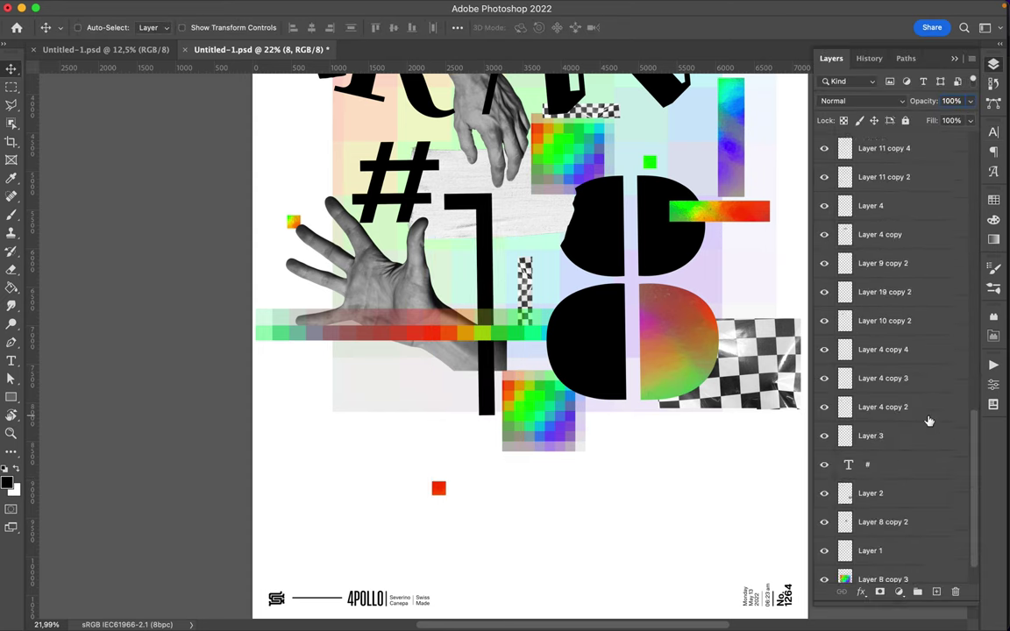
{"action": "scroll", "coordinate": [929, 368], "scroll_direction": "up", "scroll_amount": 10}
{"action": "scroll", "coordinate": [929, 421], "scroll_direction": "down", "scroll_amount": 3}
{"action": "left_click_drag", "start_coordinate": [870, 500], "coordinate": [957, 595]}
{"action": "left_click", "coordinate": [504, 266]}
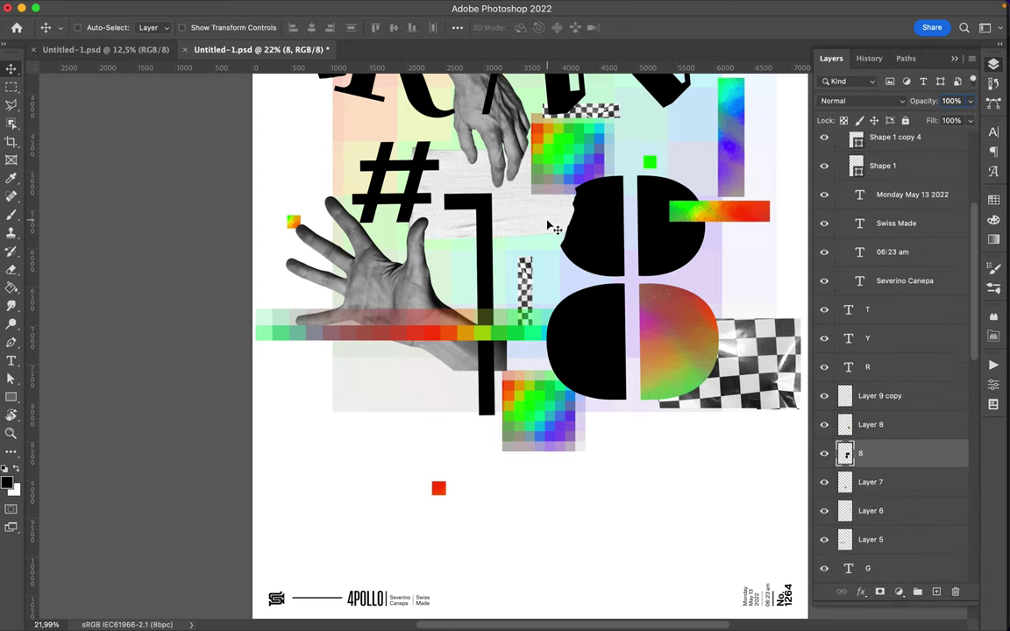
{"action": "left_click_drag", "start_coordinate": [870, 453], "coordinate": [958, 591]}
{"action": "left_click", "coordinate": [500, 217]}
{"action": "left_click_drag", "start_coordinate": [598, 283], "coordinate": [609, 383]}
{"action": "key", "text": "Delete"}
{"action": "key", "text": "Delete"}
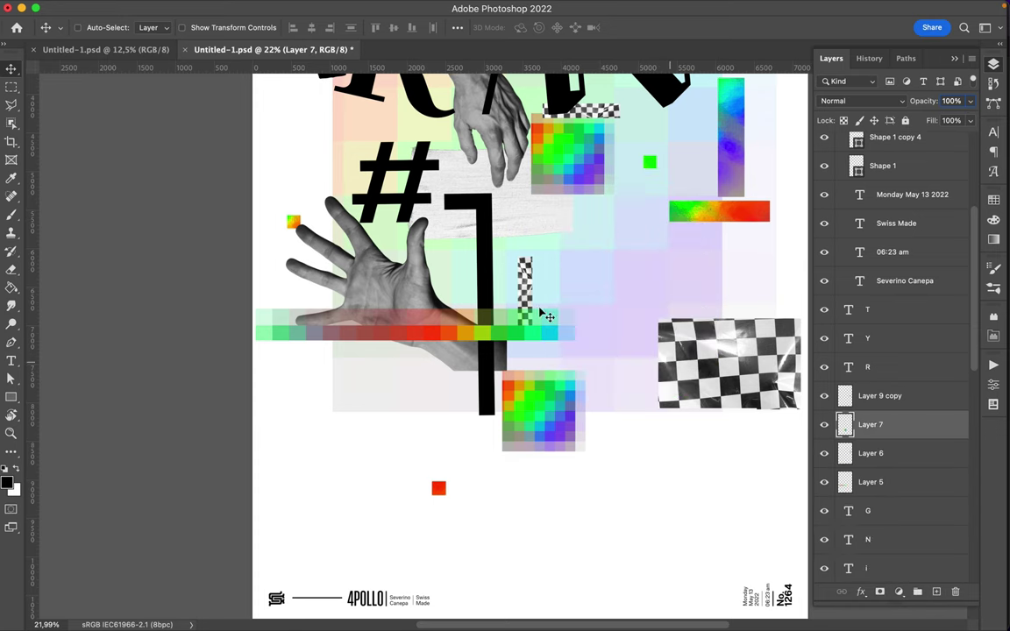
Duplicate the 1 to its right and start editing the copy's text
{"action": "left_click_drag", "start_coordinate": [484, 220], "coordinate": [515, 201]}
{"action": "key", "text": "ctrl+z"}
{"action": "left_click_drag", "start_coordinate": [494, 255], "coordinate": [607, 255], "text": "alt"}
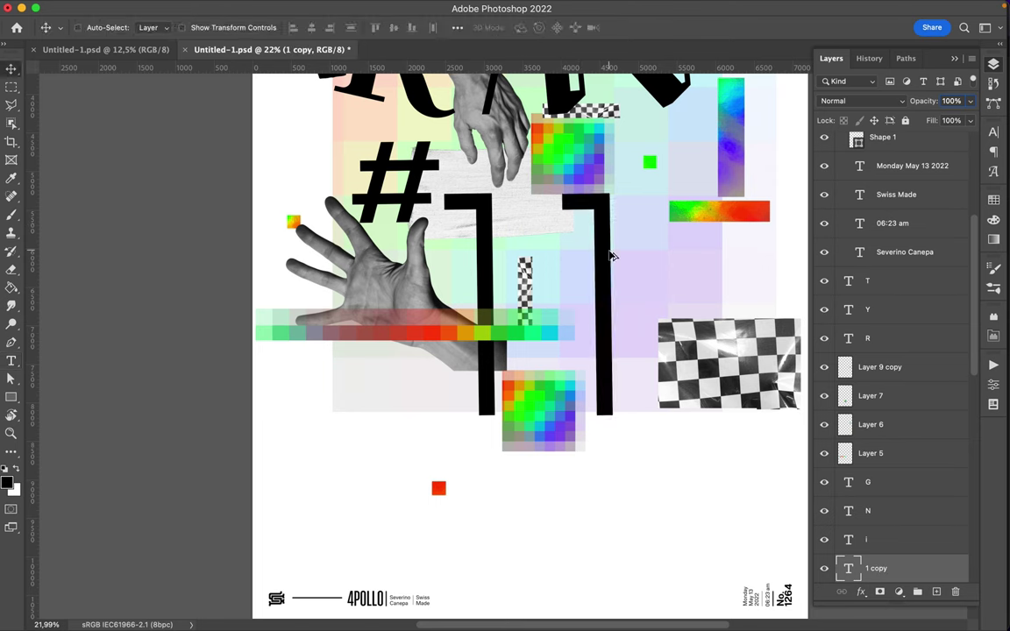
{"action": "double_click", "coordinate": [593, 254]}
Retype the copied 1 as 9 and try Apple Color Emoji before cancelling
{"action": "type", "text": "9"}
{"action": "left_click", "coordinate": [993, 131]}
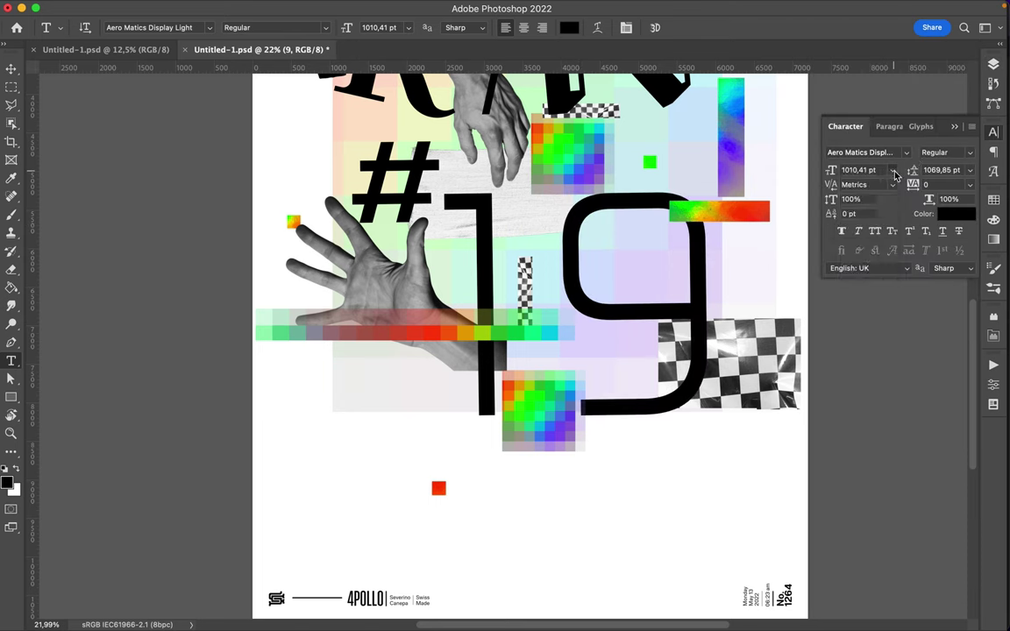
{"action": "left_click", "coordinate": [906, 153]}
{"action": "left_click", "coordinate": [907, 344]}
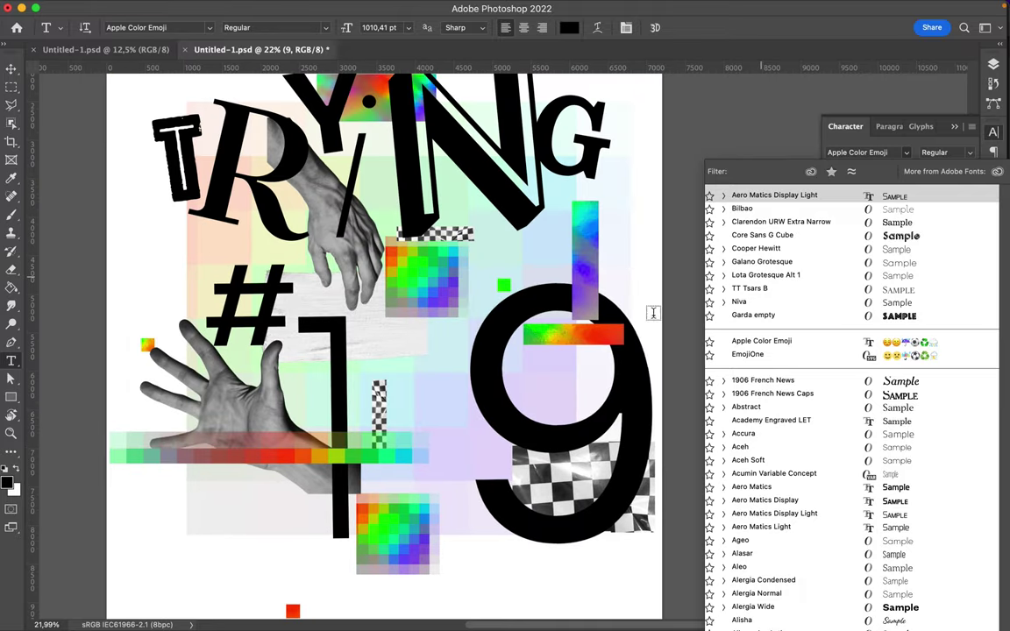
{"action": "key", "text": "Escape"}
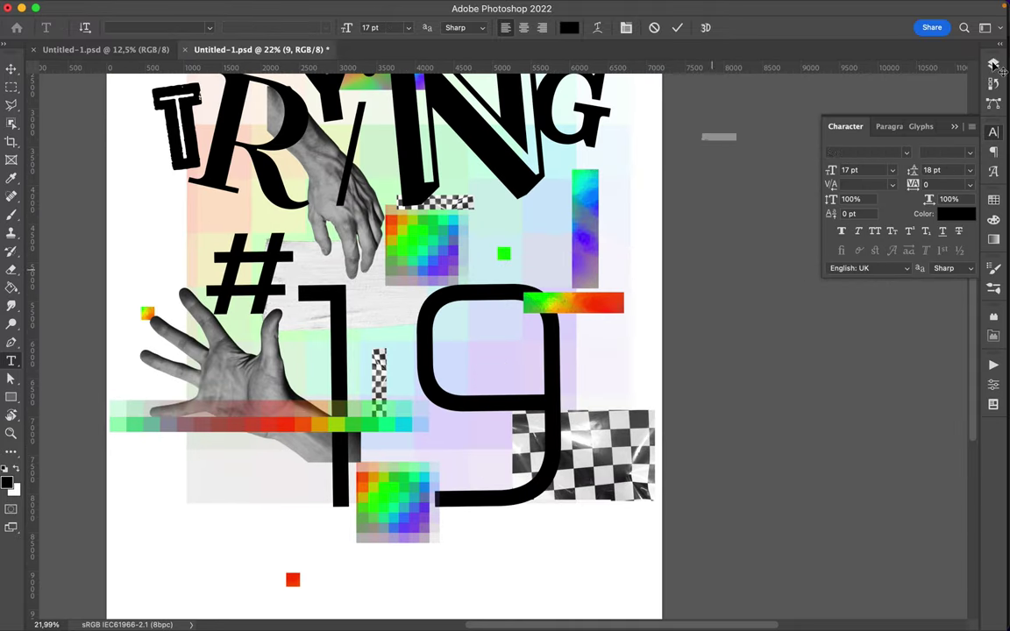
{"action": "key", "text": "F7"}
{"action": "scroll", "coordinate": [891, 495], "scroll_direction": "down", "scroll_amount": 3}
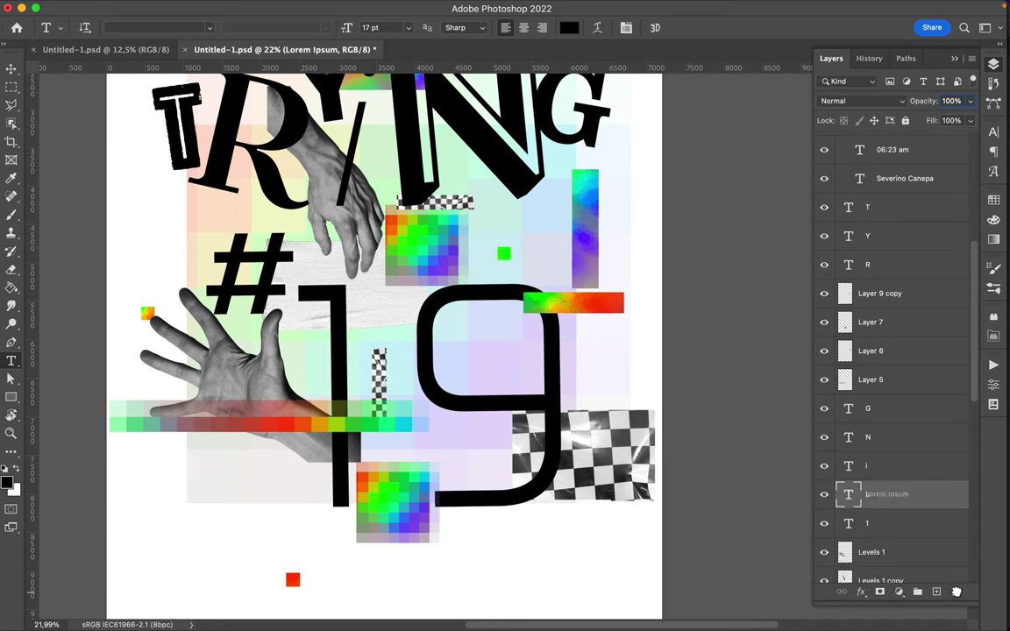
{"action": "key", "text": "v"}
Browse the font list's Artegra Sans and Config styles to set the 9 in Config Bold
{"action": "left_click", "coordinate": [992, 132]}
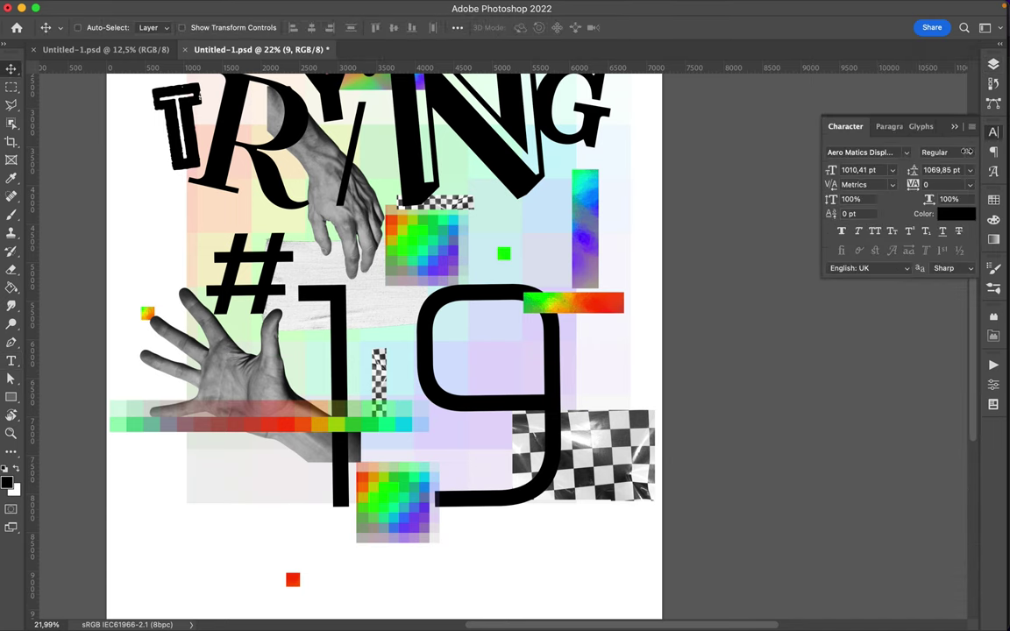
{"action": "left_click", "coordinate": [906, 153]}
{"action": "scroll", "coordinate": [903, 316], "scroll_direction": "down", "scroll_amount": 10}
{"action": "scroll", "coordinate": [903, 315], "scroll_direction": "down", "scroll_amount": 10}
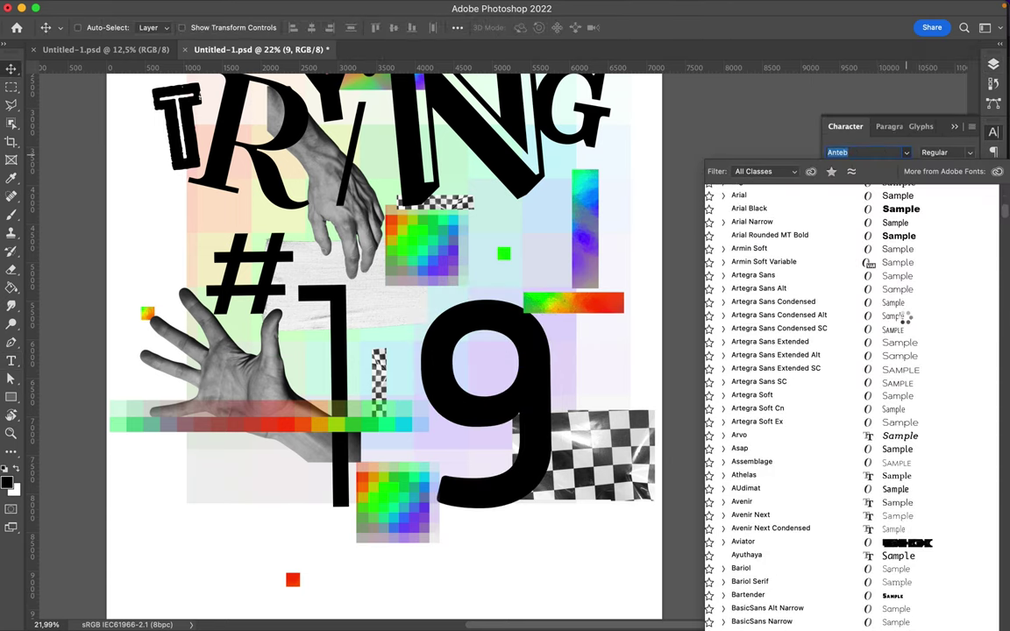
{"action": "scroll", "coordinate": [905, 323], "scroll_direction": "down", "scroll_amount": 5}
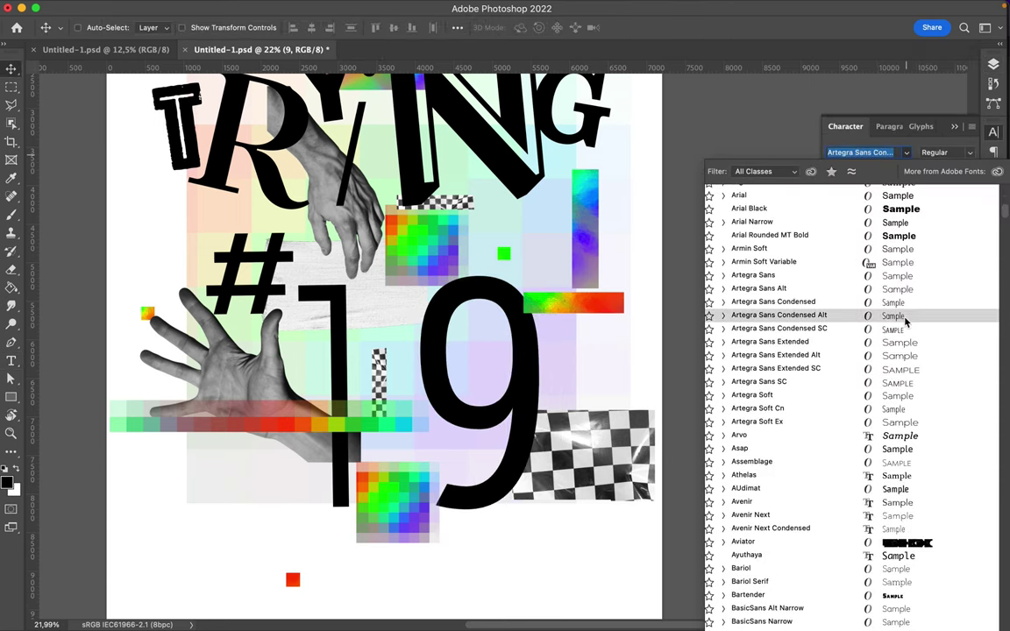
{"action": "left_click", "coordinate": [722, 354]}
{"action": "scroll", "coordinate": [804, 555], "scroll_direction": "down", "scroll_amount": 10}
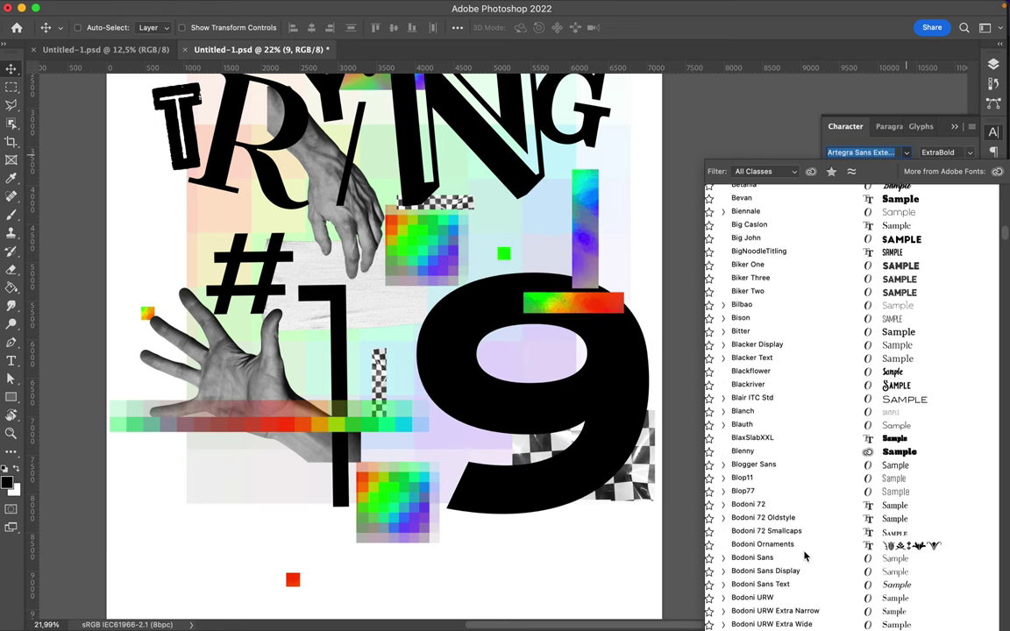
{"action": "scroll", "coordinate": [793, 451], "scroll_direction": "down", "scroll_amount": 10}
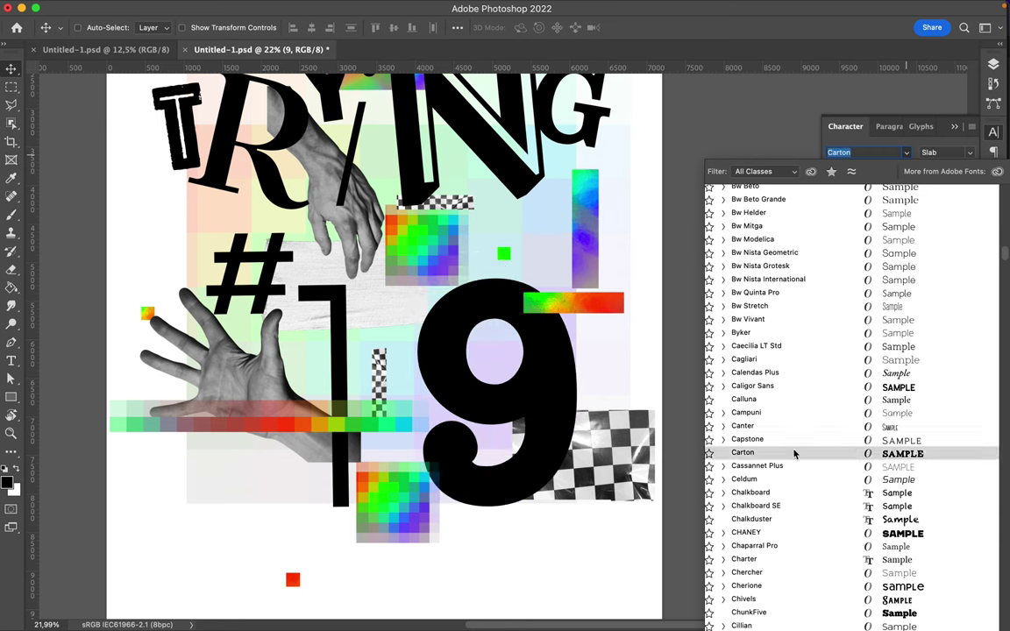
{"action": "scroll", "coordinate": [793, 453], "scroll_direction": "down", "scroll_amount": 10}
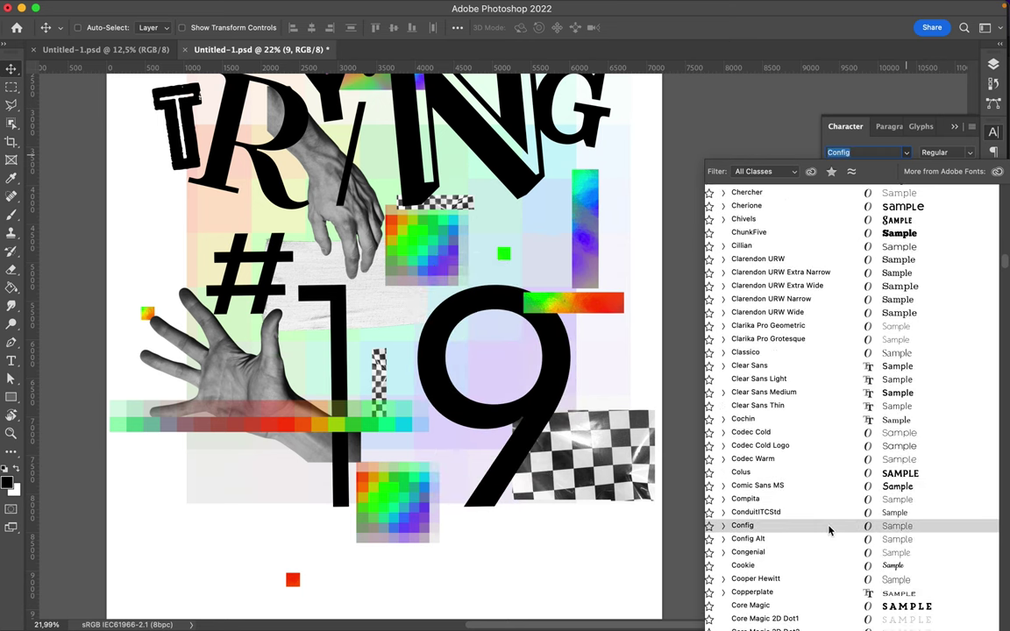
{"action": "left_click", "coordinate": [722, 525]}
{"action": "scroll", "coordinate": [745, 543], "scroll_direction": "down", "scroll_amount": 4}
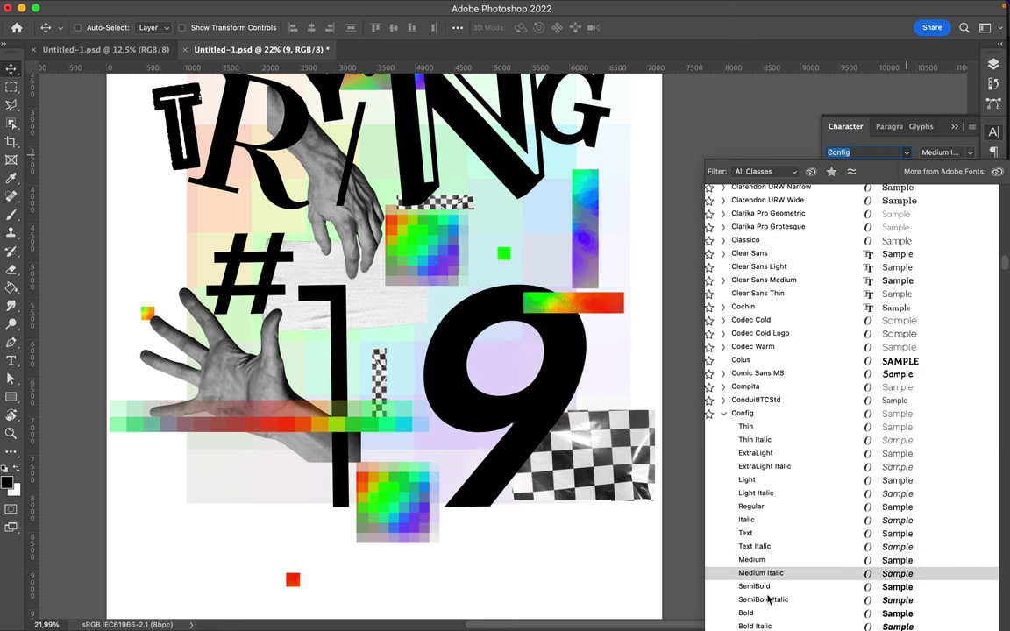
{"action": "key", "text": "Escape"}
Move the 1 right, set the rotated # against it, and tilt the 9
{"action": "mouse_move", "coordinate": [384, 387]}
{"action": "left_mouse_down"}
{"action": "mouse_move", "coordinate": [446, 404]}
{"action": "mouse_move", "coordinate": [437, 417]}
{"action": "left_mouse_up"}
{"action": "left_click_drag", "start_coordinate": [298, 350], "coordinate": [369, 429]}
{"action": "key", "text": "ctrl+t"}
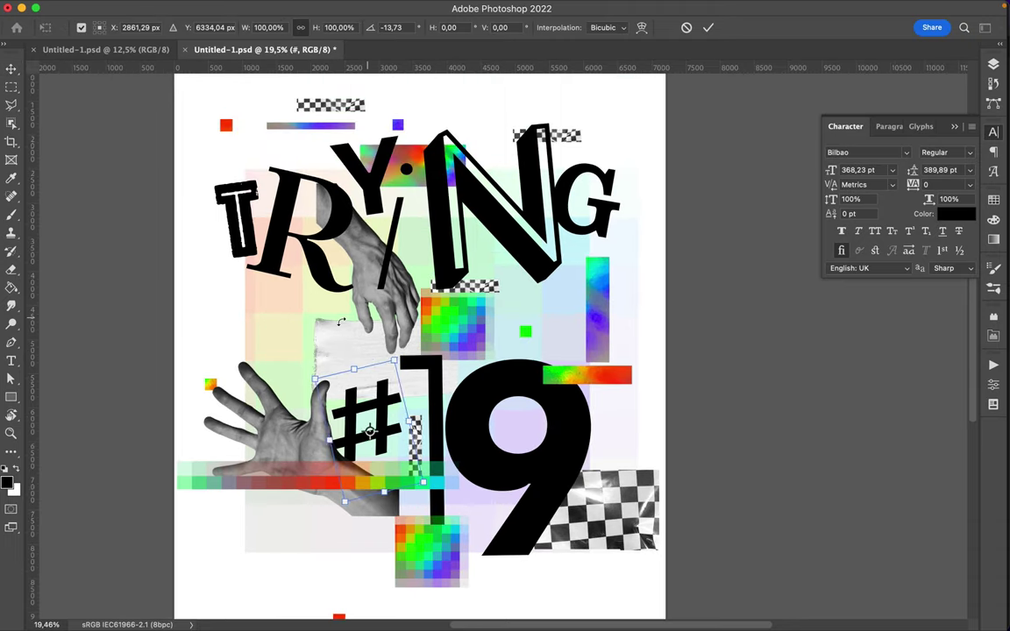
{"action": "left_click_drag", "start_coordinate": [341, 321], "coordinate": [386, 397]}
{"action": "key", "text": "Return"}
{"action": "key", "text": "ctrl+t"}
{"action": "left_click_drag", "start_coordinate": [473, 463], "coordinate": [480, 392]}
{"action": "key", "text": "Return"}
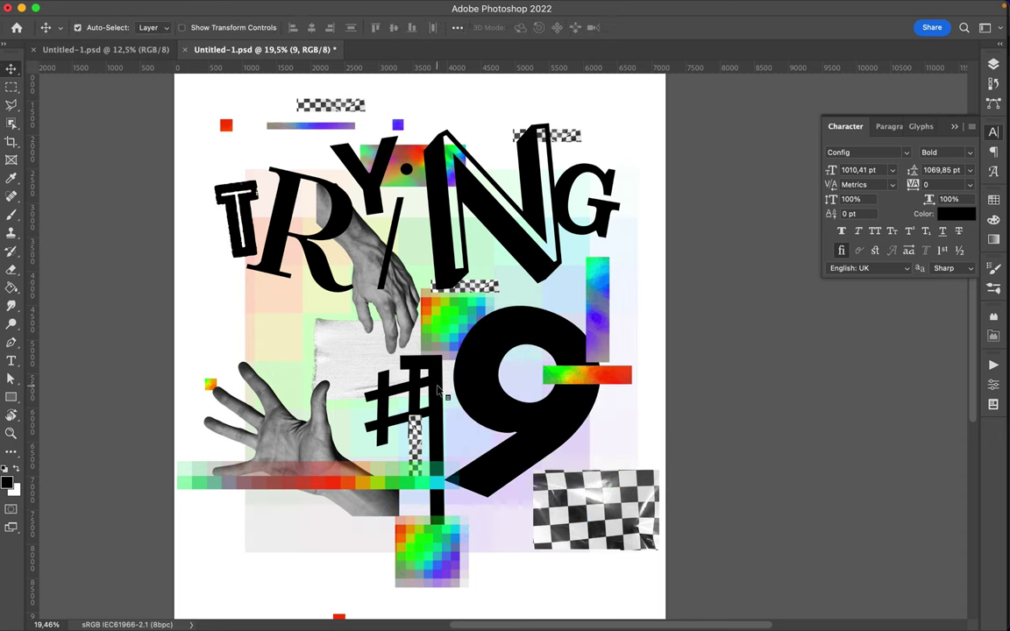
Tilt the #1 pair to about -6° and move the upper hand under NG beside the 9
{"action": "left_click", "coordinate": [403, 412]}
{"action": "key", "text": "ctrl+t"}
{"action": "left_click_drag", "start_coordinate": [333, 343], "coordinate": [322, 314]}
{"action": "key", "text": "Return"}
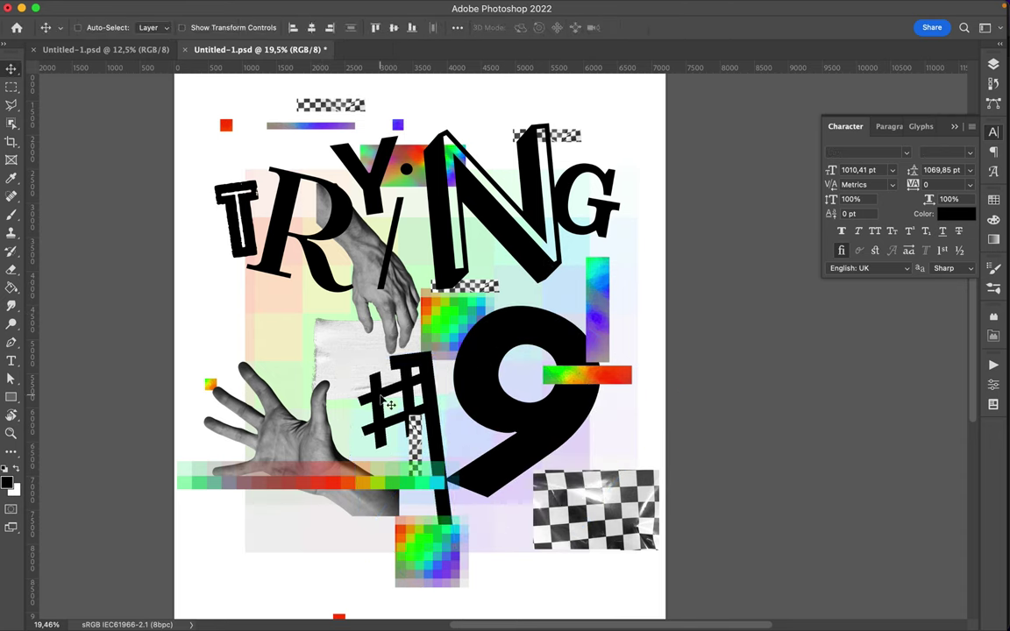
{"action": "left_click_drag", "start_coordinate": [379, 260], "coordinate": [377, 263]}
{"action": "left_click_drag", "start_coordinate": [372, 262], "coordinate": [517, 287]}
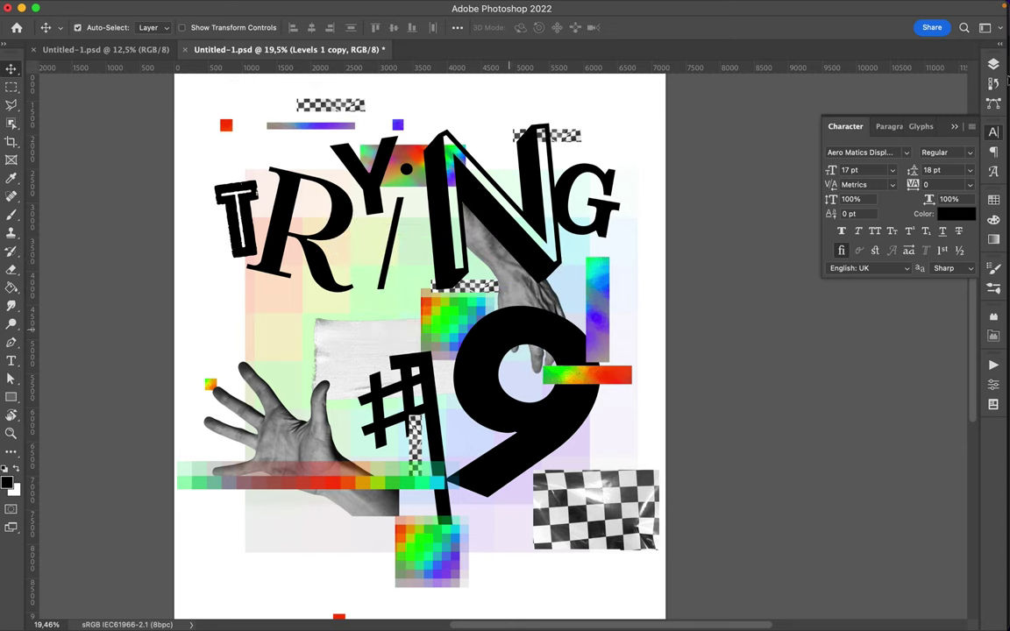
Bring the hand layer in front of the 9 and move the rainbow bar under it
{"action": "left_click", "coordinate": [993, 64]}
{"action": "left_click_drag", "start_coordinate": [845, 513], "coordinate": [894, 349]}
{"action": "left_click", "coordinate": [619, 381]}
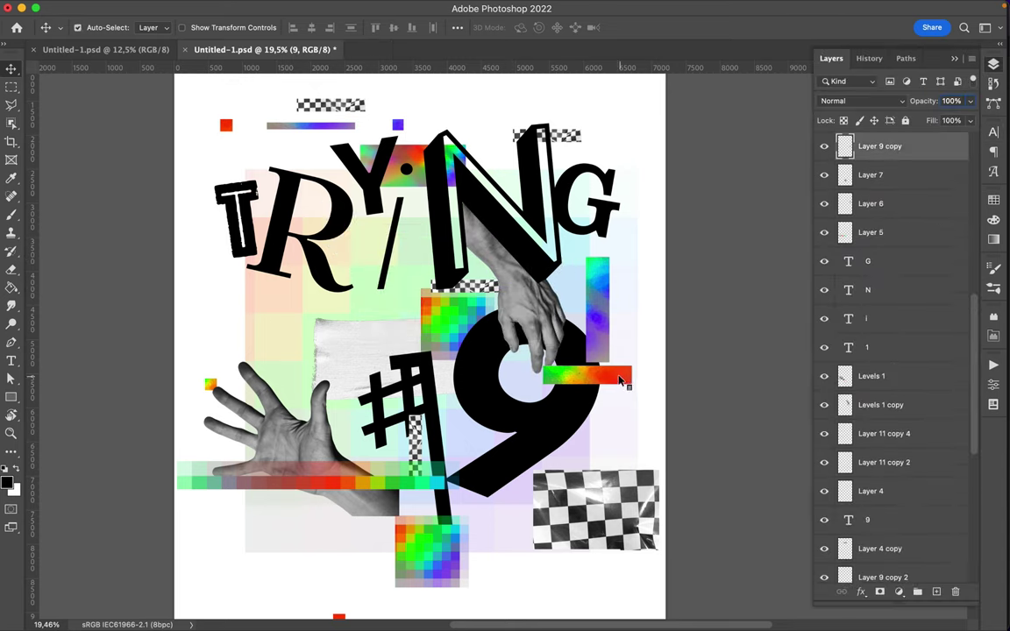
{"action": "left_click_drag", "start_coordinate": [620, 382], "coordinate": [602, 457]}
{"action": "left_click_drag", "start_coordinate": [373, 362], "coordinate": [385, 398]}
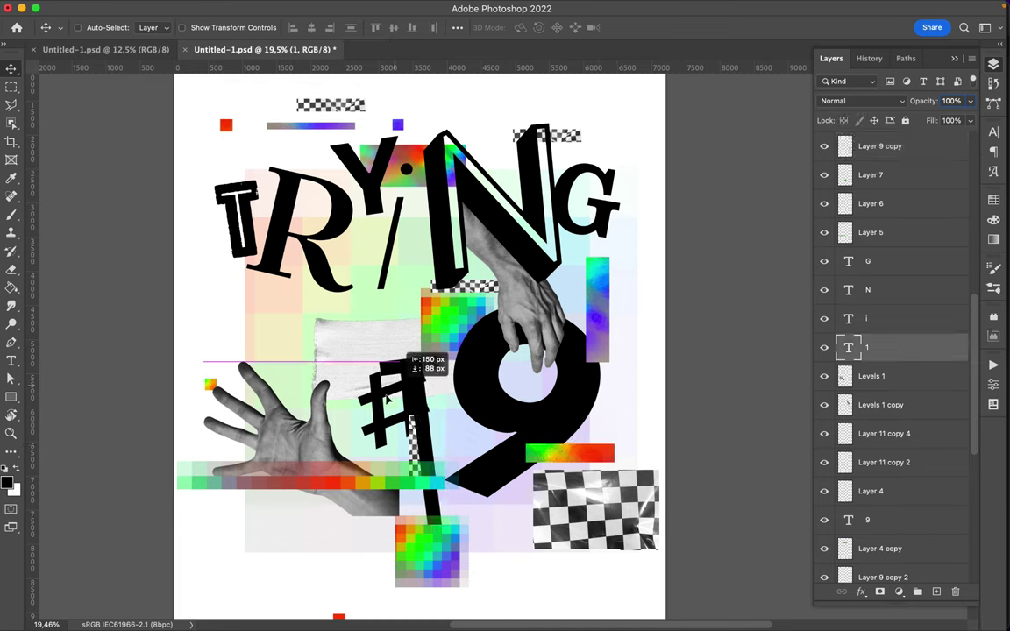
{"action": "left_click", "coordinate": [368, 407]}
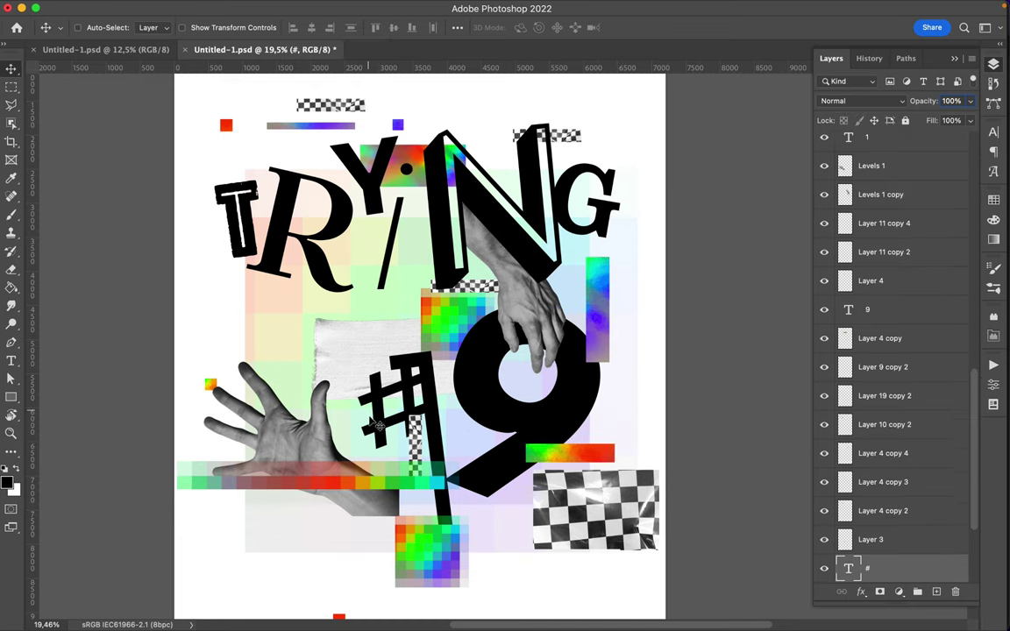
{"action": "left_click_drag", "start_coordinate": [377, 398], "coordinate": [375, 412]}
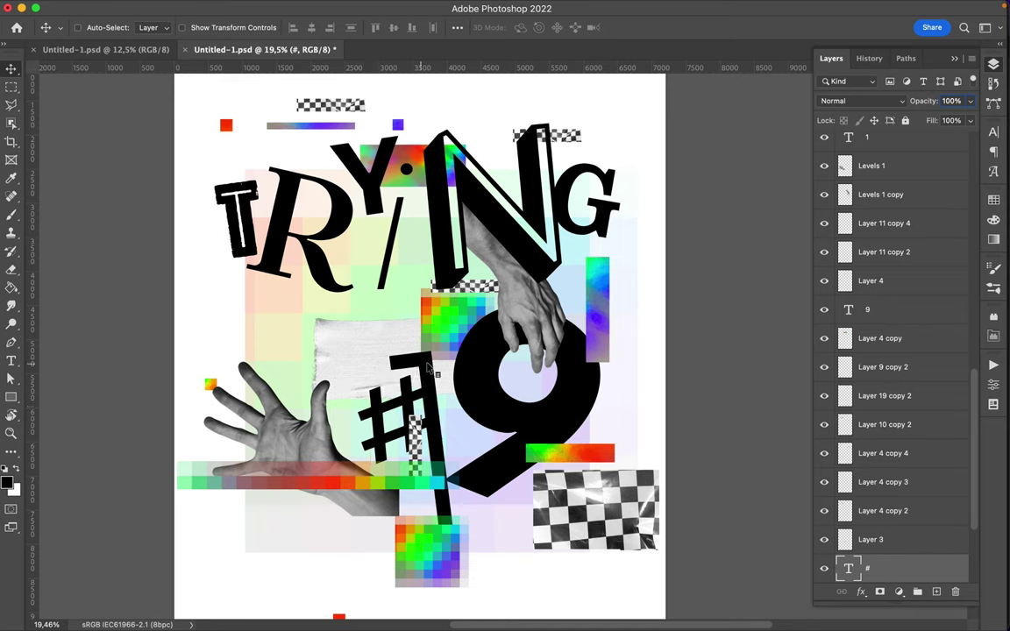
{"action": "left_click_drag", "start_coordinate": [432, 370], "coordinate": [385, 391]}
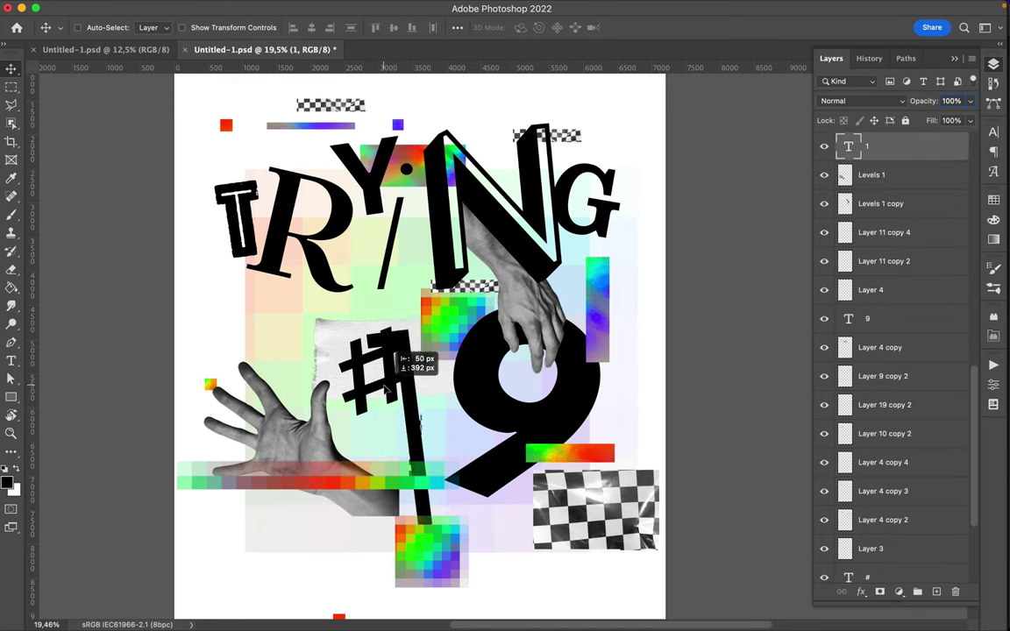
{"action": "key", "text": "ctrl+z"}
{"action": "key", "text": "ctrl+z"}
{"action": "key", "text": "ctrl+z"}
{"action": "key", "text": "ctrl+z"}
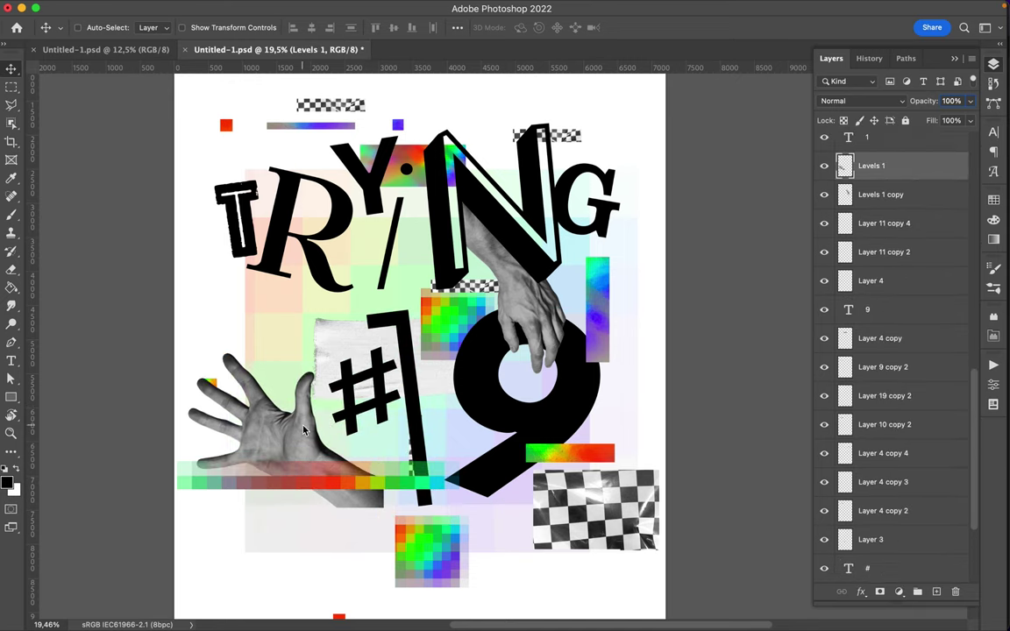
Copy a rectangular area to a new layer, then shift the hand and a checkered strip
{"action": "key", "text": "m"}
{"action": "left_click_drag", "start_coordinate": [273, 536], "coordinate": [430, 479]}
{"action": "key", "text": "ctrl+j"}
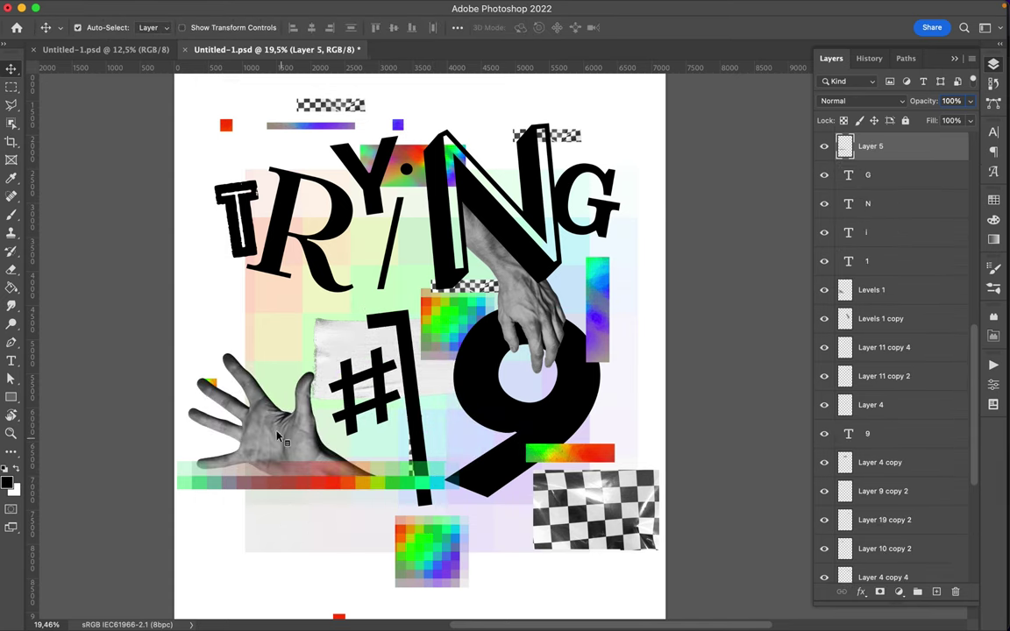
{"action": "mouse_move", "coordinate": [278, 435]}
{"action": "left_mouse_down"}
{"action": "mouse_move", "coordinate": [293, 489]}
{"action": "mouse_move", "coordinate": [334, 462]}
{"action": "left_mouse_up"}
{"action": "left_click", "coordinate": [323, 464]}
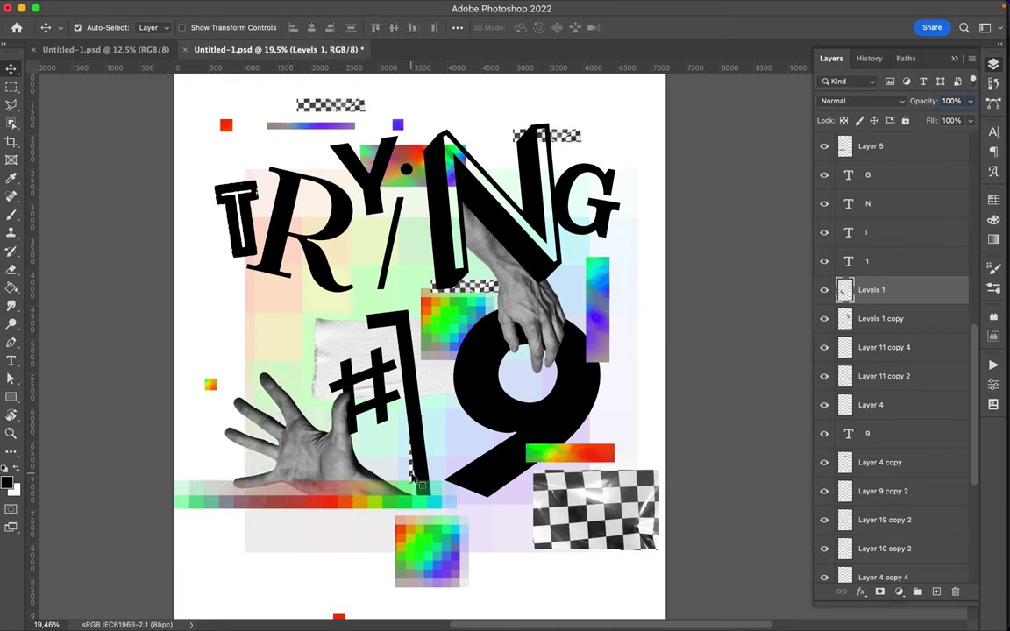
{"action": "left_click", "coordinate": [847, 260]}
{"action": "left_click_drag", "start_coordinate": [421, 464], "coordinate": [626, 396]}
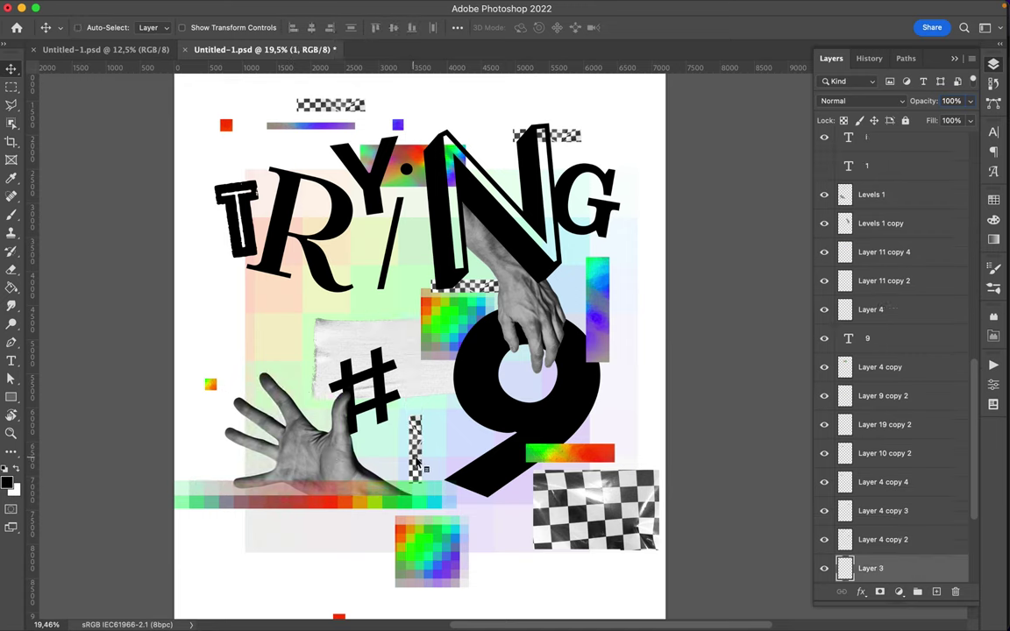
Move the rainbow patch from the 9 into the R and trim the overflow
{"action": "left_click_drag", "start_coordinate": [454, 328], "coordinate": [329, 210]}
{"action": "key", "text": "super+z"}
{"action": "mouse_move", "coordinate": [453, 328]}
{"action": "left_mouse_down"}
{"action": "mouse_move", "coordinate": [298, 200]}
{"action": "mouse_move", "coordinate": [285, 158]}
{"action": "left_mouse_up"}
{"action": "key", "text": "super+t"}
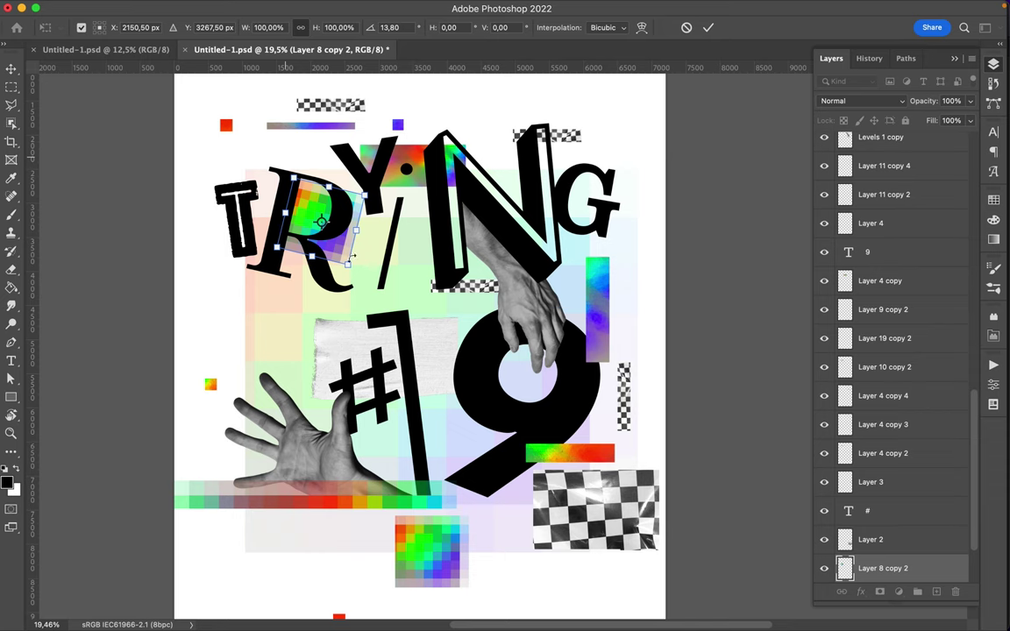
{"action": "key", "text": "Escape"}
{"action": "key", "text": "super+t"}
{"action": "key", "text": "Return"}
{"action": "key", "text": "l"}
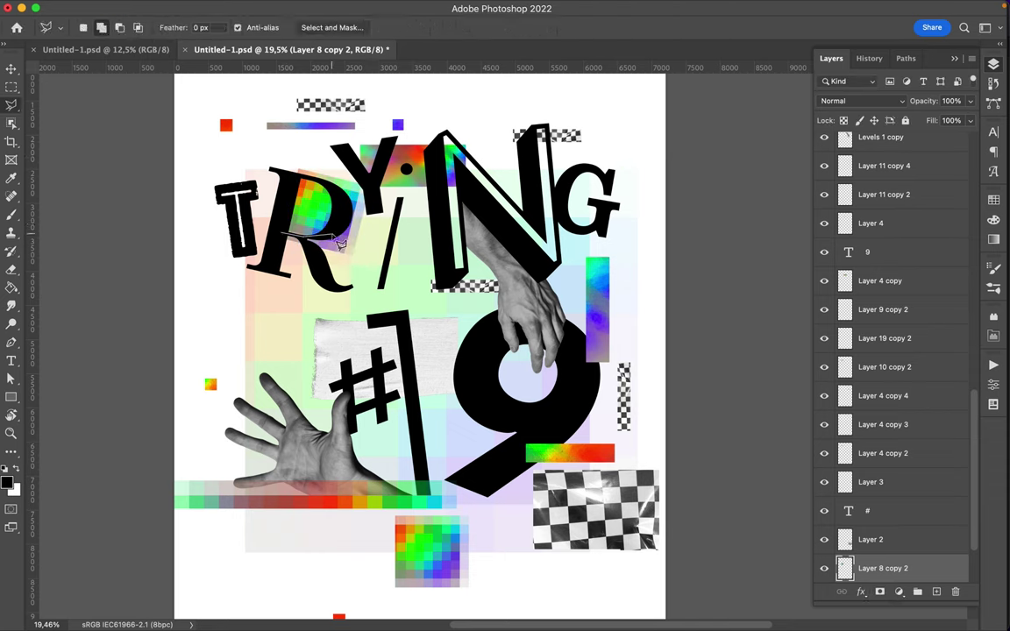
{"action": "left_click", "coordinate": [266, 252]}
{"action": "key", "text": "super+d"}
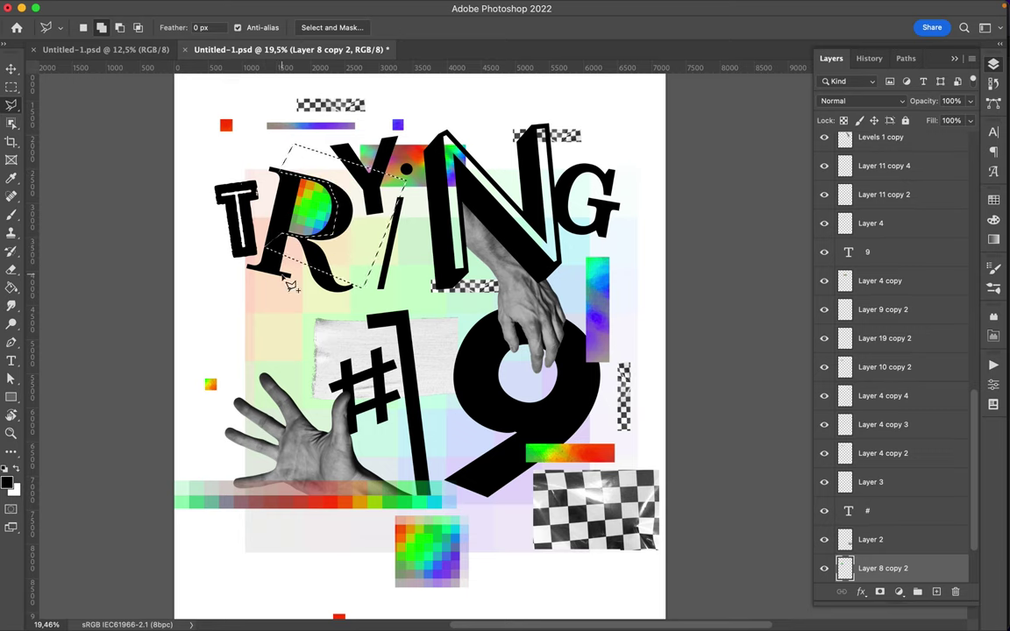
{"action": "key", "text": "m"}
Place another rainbow patch on the N, rotated to follow its diagonal
{"action": "key", "text": "v"}
{"action": "left_click_drag", "start_coordinate": [365, 135], "coordinate": [485, 245]}
{"action": "key", "text": "ctrl+t"}
{"action": "left_click_drag", "start_coordinate": [436, 195], "coordinate": [431, 200]}
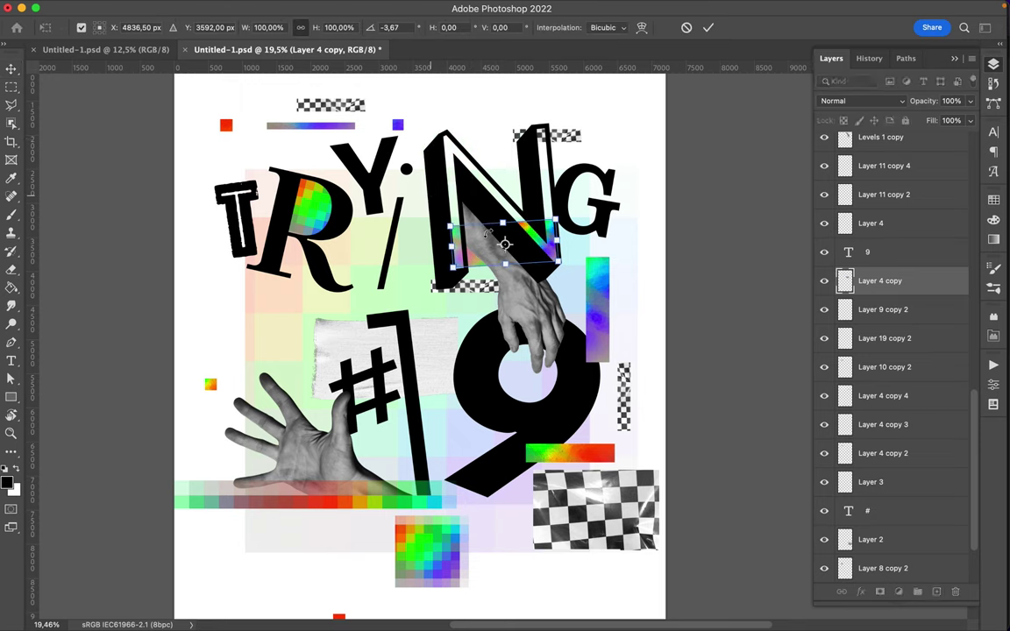
{"action": "key", "text": "Return"}
{"action": "key", "text": "l"}
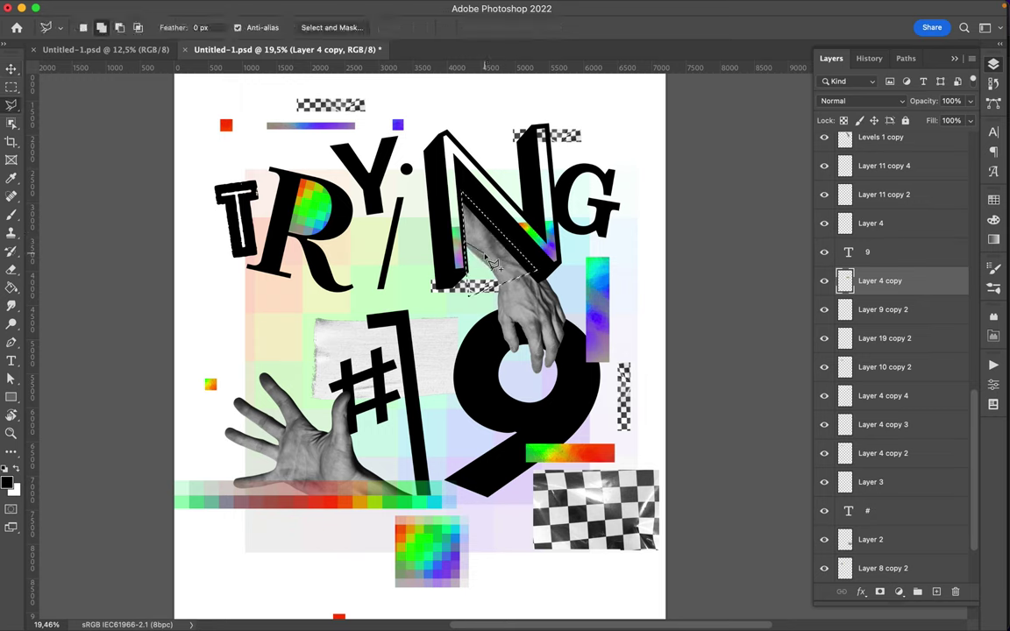
Shrink the upper hand to about half size and set it on top of the 9
{"action": "key", "text": "ctrl+t"}
{"action": "left_click_drag", "start_coordinate": [565, 263], "coordinate": [583, 228]}
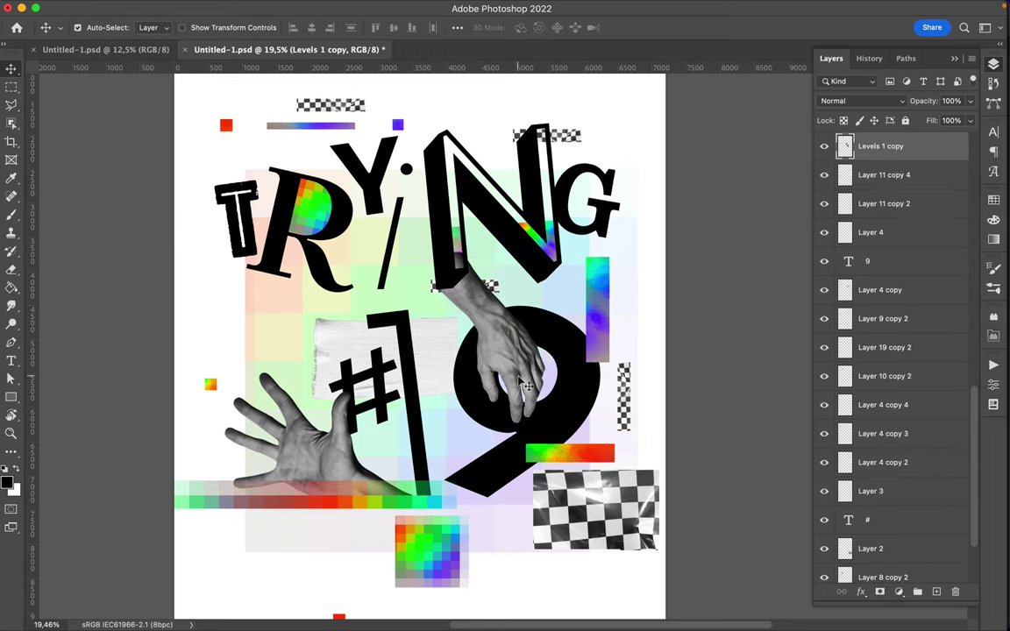
{"action": "left_click_drag", "start_coordinate": [491, 351], "coordinate": [495, 281]}
{"action": "left_click_drag", "start_coordinate": [439, 342], "coordinate": [471, 324]}
{"action": "key", "text": "Return"}
{"action": "left_click_drag", "start_coordinate": [504, 287], "coordinate": [500, 314]}
Move the grey paper behind the 9, rotate it about 12°, and angle the checker strip
{"action": "left_click", "coordinate": [441, 289]}
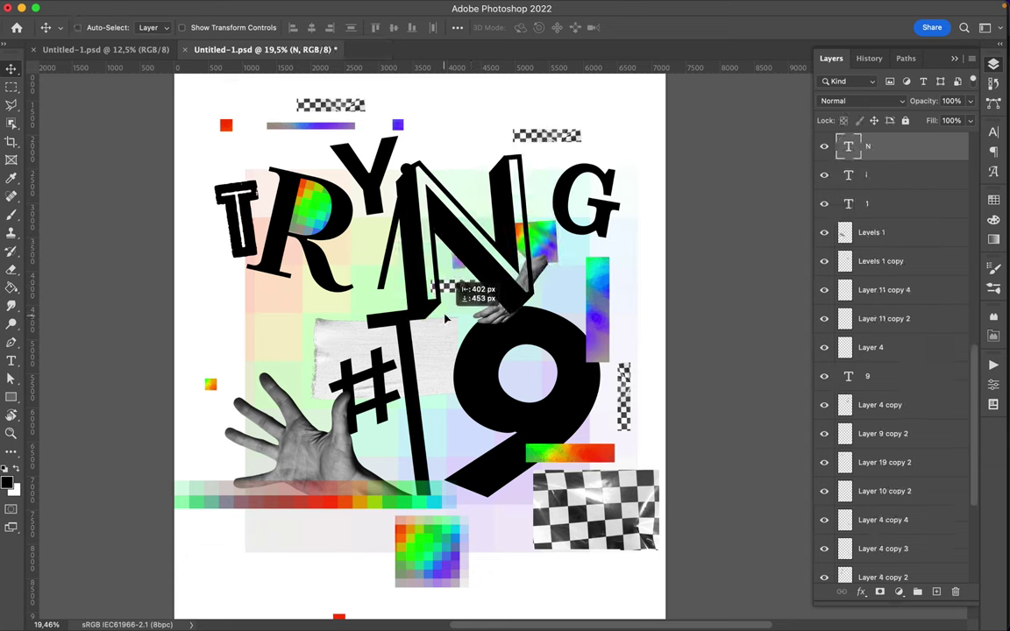
{"action": "left_click", "coordinate": [480, 298]}
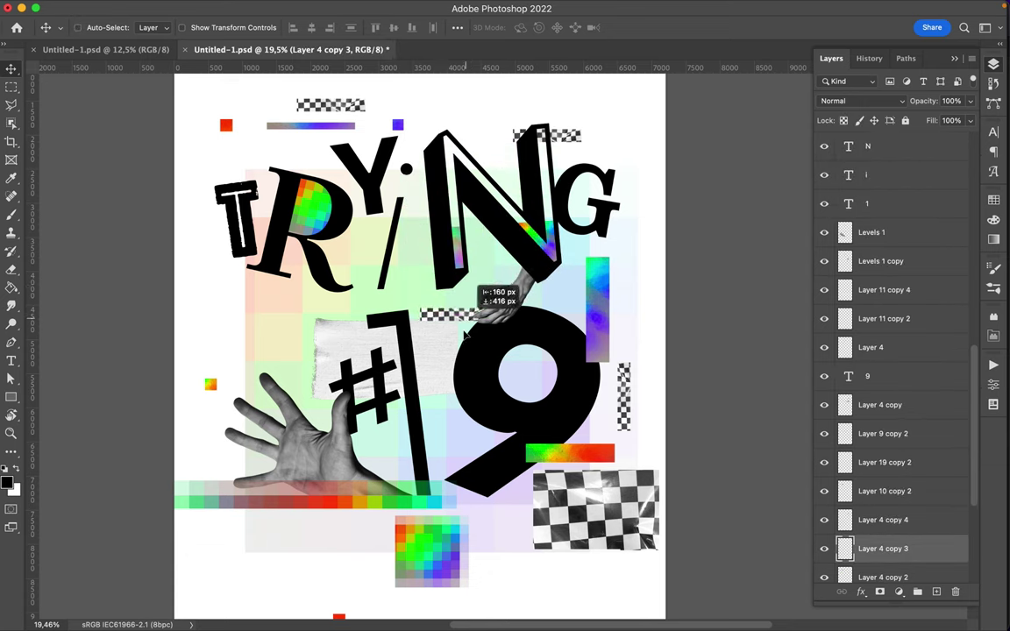
{"action": "mouse_move", "coordinate": [386, 381]}
{"action": "left_mouse_down"}
{"action": "mouse_move", "coordinate": [346, 399]}
{"action": "mouse_move", "coordinate": [385, 386]}
{"action": "left_mouse_up"}
{"action": "left_click_drag", "start_coordinate": [329, 291], "coordinate": [432, 301]}
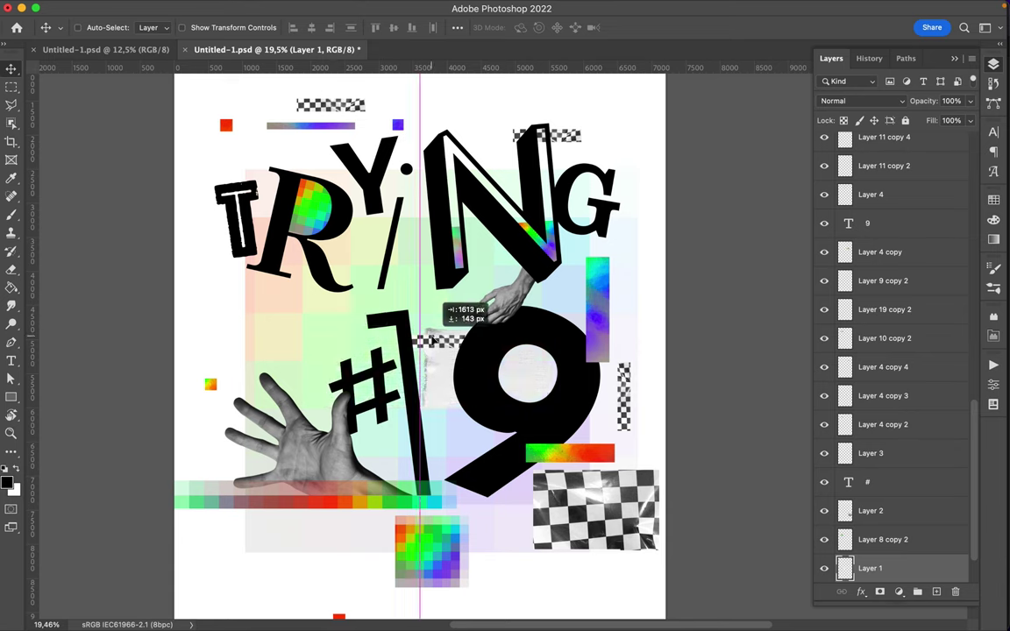
{"action": "key", "text": "ctrl+t"}
{"action": "mouse_move", "coordinate": [392, 363]}
{"action": "left_mouse_down"}
{"action": "mouse_move", "coordinate": [395, 341]}
{"action": "mouse_move", "coordinate": [449, 381]}
{"action": "mouse_move", "coordinate": [326, 353]}
{"action": "mouse_move", "coordinate": [302, 311]}
{"action": "mouse_move", "coordinate": [263, 298]}
{"action": "left_mouse_up"}
{"action": "key", "text": "Return"}
{"action": "key", "text": "ctrl+t"}
{"action": "key", "text": "Return"}
Tilt the pixel-grid background slightly clockwise
{"action": "left_click", "coordinate": [281, 290]}
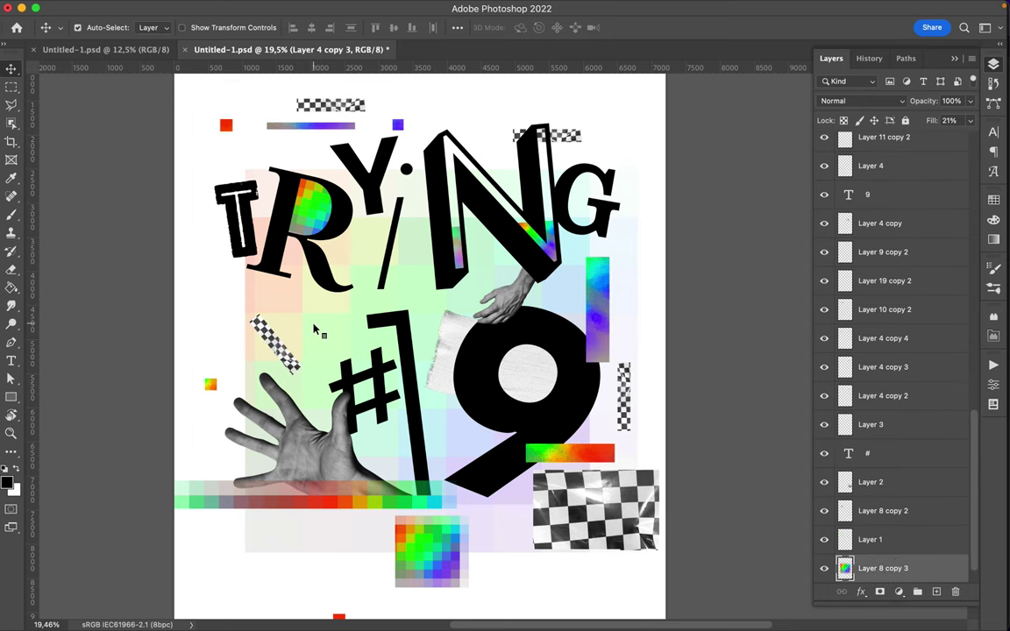
{"action": "key", "text": "ctrl+t"}
{"action": "left_click_drag", "start_coordinate": [261, 143], "coordinate": [285, 125]}
{"action": "key", "text": "Return"}
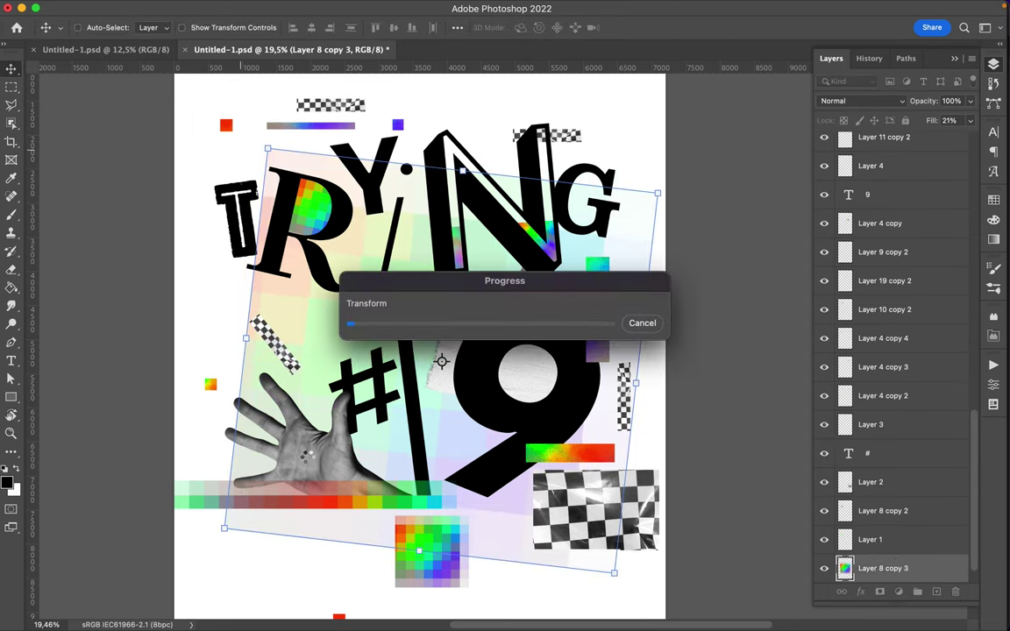
Tilt the lower hand and colour strip clockwise, then move a rainbow pixel block into the 9
{"action": "left_click", "coordinate": [269, 439], "text": "ctrl"}
{"action": "key", "text": "ctrl+t"}
{"action": "left_click_drag", "start_coordinate": [158, 355], "coordinate": [169, 337]}
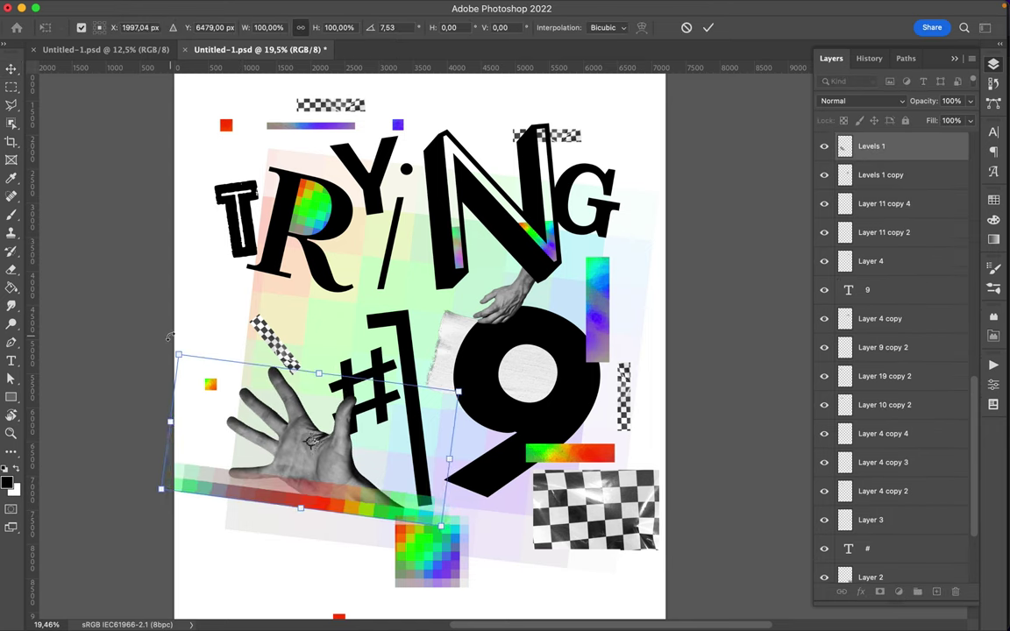
{"action": "key", "text": "Return"}
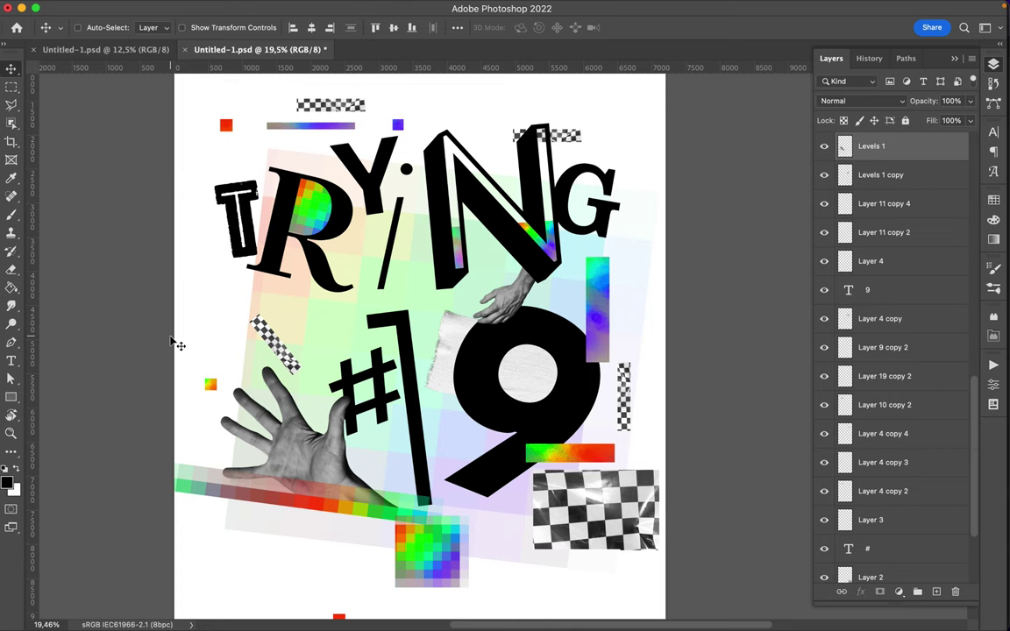
{"action": "scroll", "coordinate": [354, 370], "scroll_direction": "down", "scroll_amount": 3}
{"action": "left_click_drag", "start_coordinate": [438, 490], "coordinate": [526, 316]}
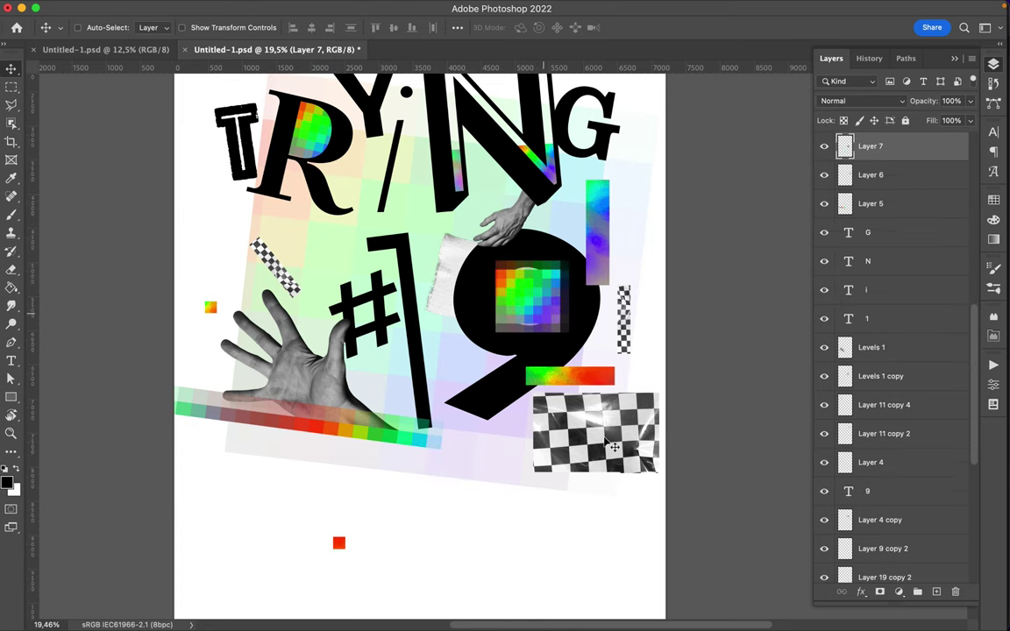
Tilt the checkered flag about 15 degrees and rotate the small red square
{"action": "left_click_drag", "start_coordinate": [608, 440], "coordinate": [548, 517]}
{"action": "key", "text": "ctrl+t"}
{"action": "left_click_drag", "start_coordinate": [651, 440], "coordinate": [644, 419]}
{"action": "key", "text": "Return"}
{"action": "left_click", "coordinate": [415, 529]}
{"action": "key", "text": "ctrl+t"}
{"action": "mouse_move", "coordinate": [399, 500]}
{"action": "left_mouse_down"}
{"action": "mouse_move", "coordinate": [392, 506]}
{"action": "mouse_move", "coordinate": [417, 489]}
{"action": "left_mouse_up"}
{"action": "key", "text": "Return"}
Tilt the top colour bar and the small checkered strip
{"action": "scroll", "coordinate": [495, 534], "scroll_direction": "down", "scroll_amount": 2}
{"action": "left_click", "coordinate": [412, 156]}
{"action": "key", "text": "ctrl+t"}
{"action": "mouse_move", "coordinate": [364, 129]}
{"action": "left_mouse_down"}
{"action": "mouse_move", "coordinate": [369, 140]}
{"action": "mouse_move", "coordinate": [504, 132]}
{"action": "mouse_move", "coordinate": [473, 112]}
{"action": "left_mouse_up"}
{"action": "key", "text": "Return"}
{"action": "key", "text": "ctrl+t"}
{"action": "key", "text": "Return"}
Move another checkered strip to the right and rotate it near the hand
{"action": "left_click", "coordinate": [616, 171], "text": "ctrl"}
{"action": "key", "text": "ctrl+t"}
{"action": "mouse_move", "coordinate": [556, 153]}
{"action": "left_mouse_down"}
{"action": "mouse_move", "coordinate": [644, 158]}
{"action": "mouse_move", "coordinate": [416, 469]}
{"action": "mouse_move", "coordinate": [449, 456]}
{"action": "mouse_move", "coordinate": [451, 473]}
{"action": "left_mouse_up"}
{"action": "key", "text": "ctrl+t"}
{"action": "key", "text": "Return"}
Turn the vertical rainbow bar into a diagonal
{"action": "left_click", "coordinate": [631, 290]}
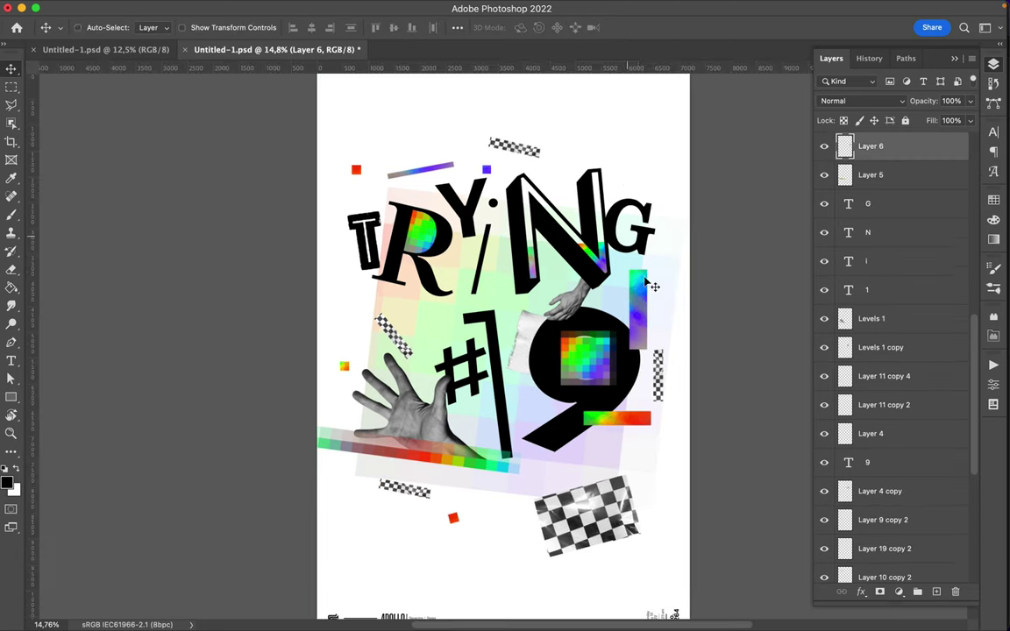
{"action": "key", "text": "ctrl+t"}
{"action": "left_click_drag", "start_coordinate": [649, 263], "coordinate": [670, 285]}
{"action": "key", "text": "Return"}
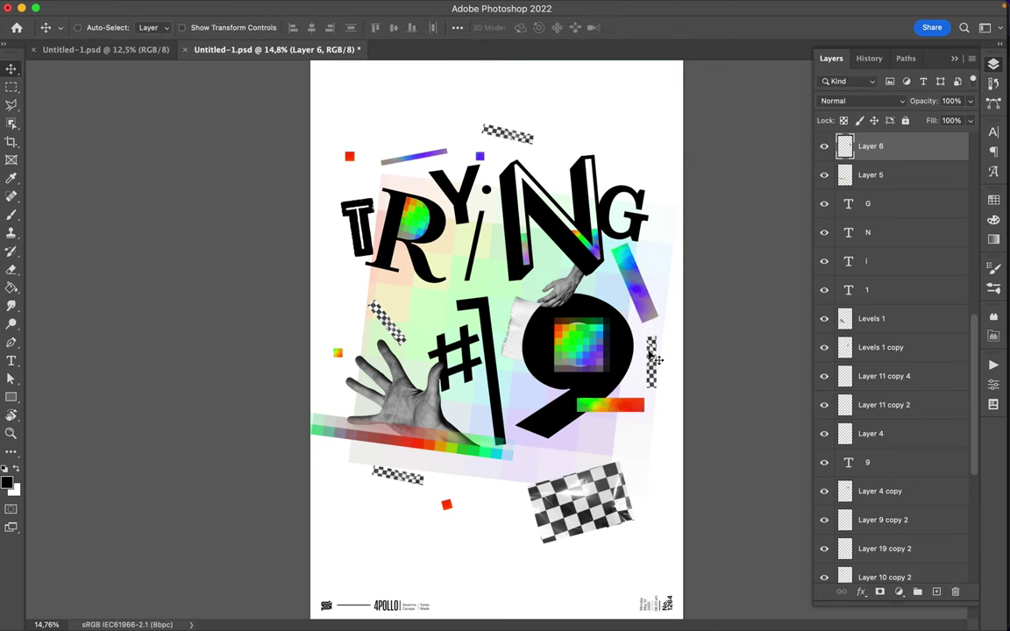
Place a rotated copy of a checkered strip below the 9 and angle the horizontal rainbow bar there
{"action": "left_click", "coordinate": [540, 467], "text": "ctrl"}
{"action": "left_click_drag", "start_coordinate": [397, 475], "coordinate": [503, 482]}
{"action": "key", "text": "ctrl+t"}
{"action": "mouse_move", "coordinate": [550, 368]}
{"action": "left_mouse_down"}
{"action": "mouse_move", "coordinate": [613, 377]}
{"action": "mouse_move", "coordinate": [633, 338]}
{"action": "left_mouse_up"}
{"action": "key", "text": "Return"}
{"action": "key", "text": "Return"}
{"action": "left_click_drag", "start_coordinate": [614, 390], "coordinate": [587, 451]}
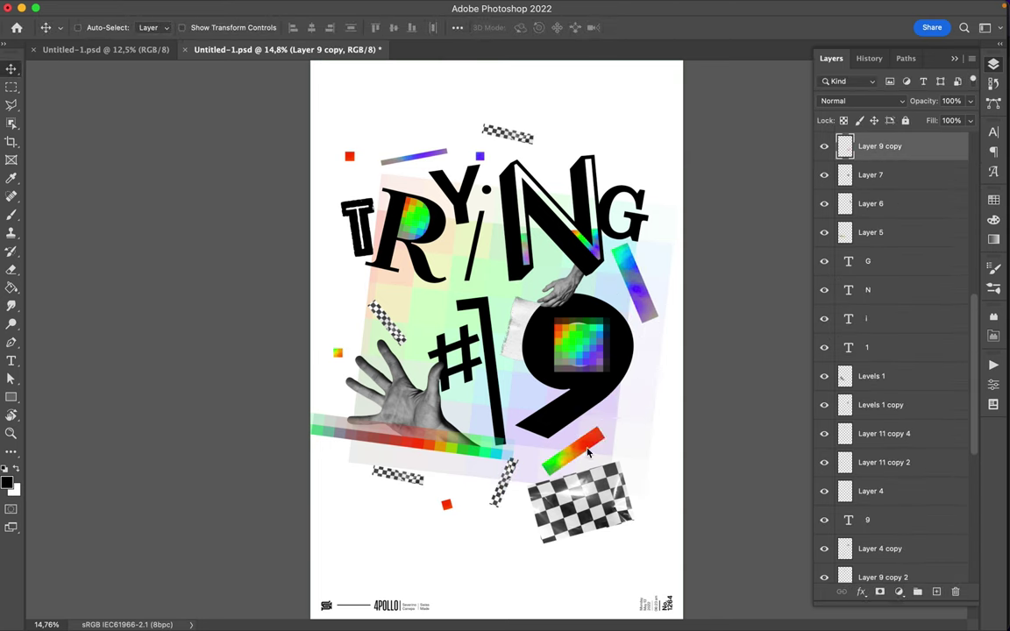
Select every poster layer and shift the whole composition slightly
{"action": "scroll", "coordinate": [588, 451], "scroll_direction": "down", "scroll_amount": 2}
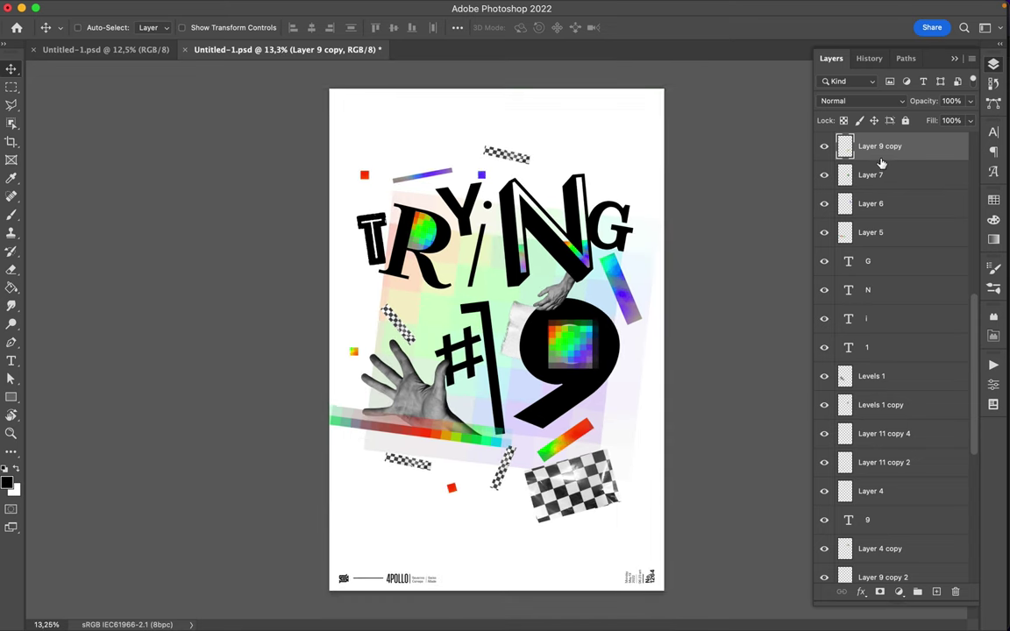
{"action": "scroll", "coordinate": [880, 163], "scroll_direction": "up", "scroll_amount": 10}
{"action": "left_click", "coordinate": [839, 139]}
{"action": "left_click", "coordinate": [885, 166]}
{"action": "scroll", "coordinate": [895, 351], "scroll_direction": "down", "scroll_amount": 15}
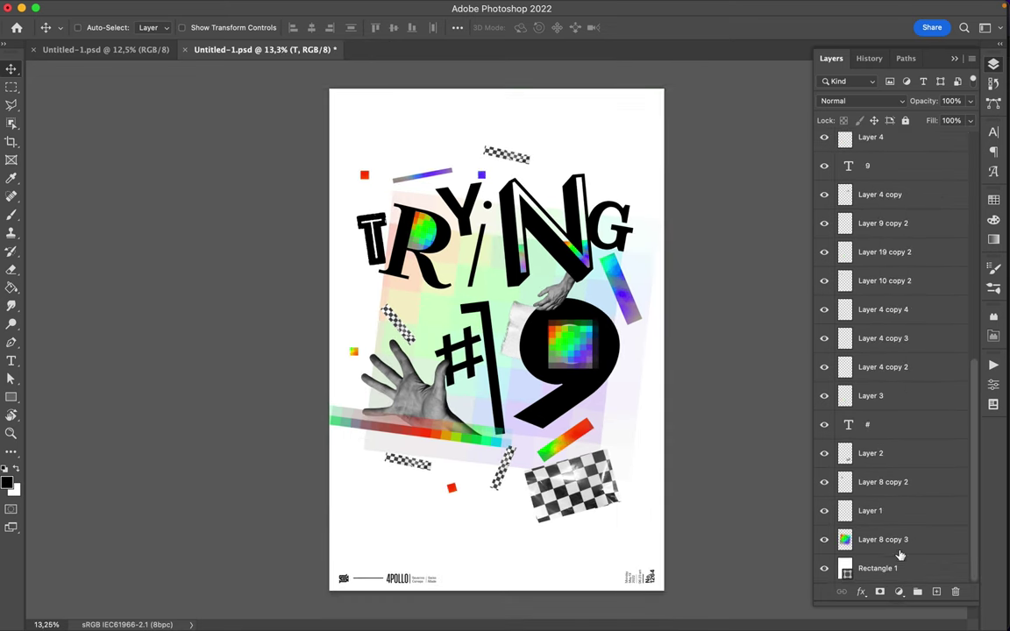
{"action": "left_click", "coordinate": [897, 553], "text": "shift"}
{"action": "left_click_drag", "start_coordinate": [507, 344], "coordinate": [512, 326]}
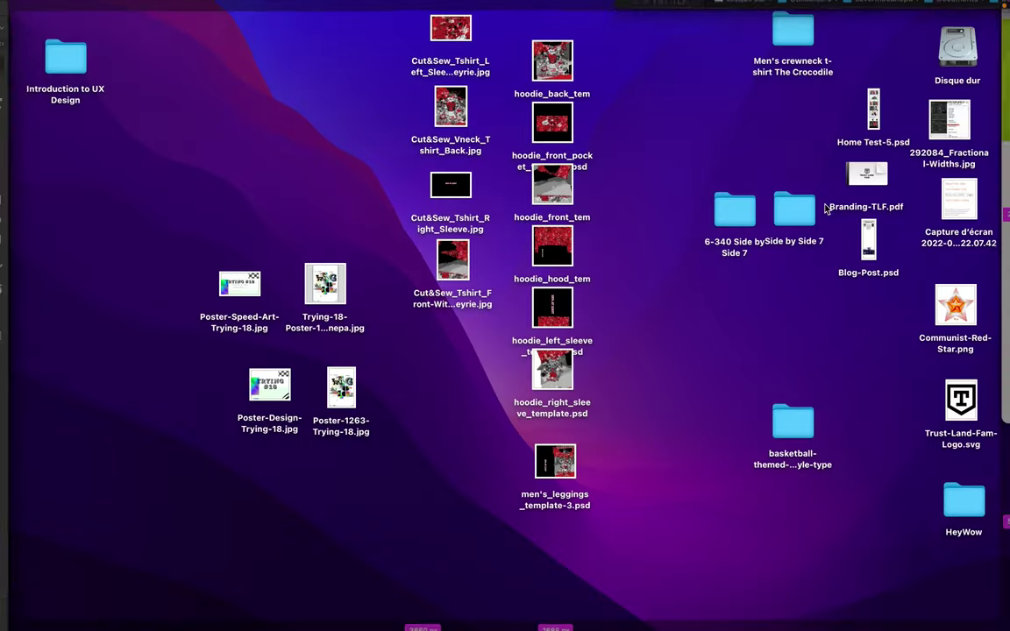
{"action": "left_click", "coordinate": [686, 9]}
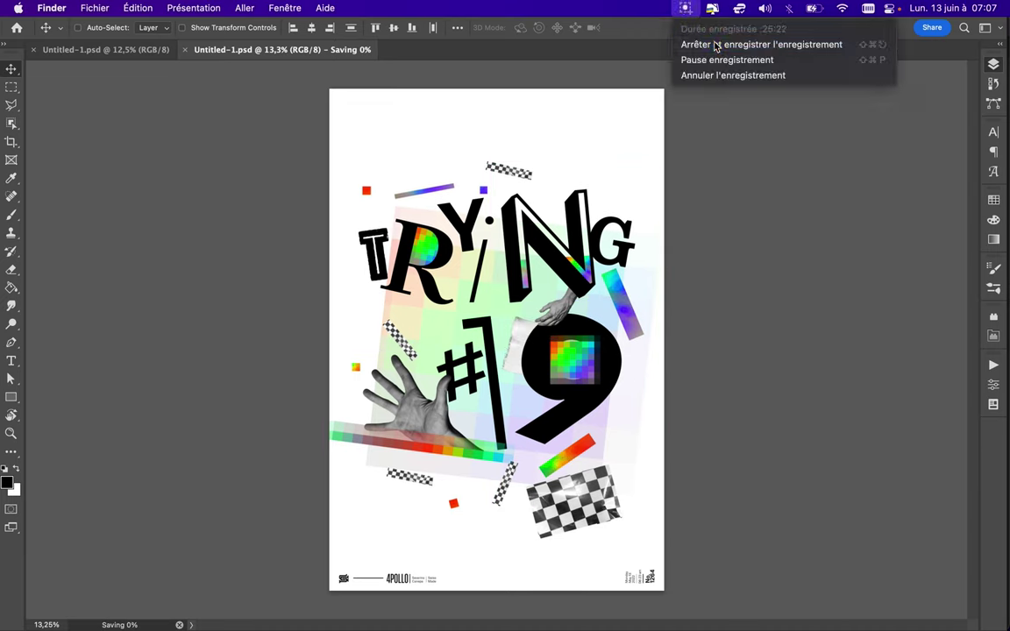
{"action": "left_click", "coordinate": [715, 46]}
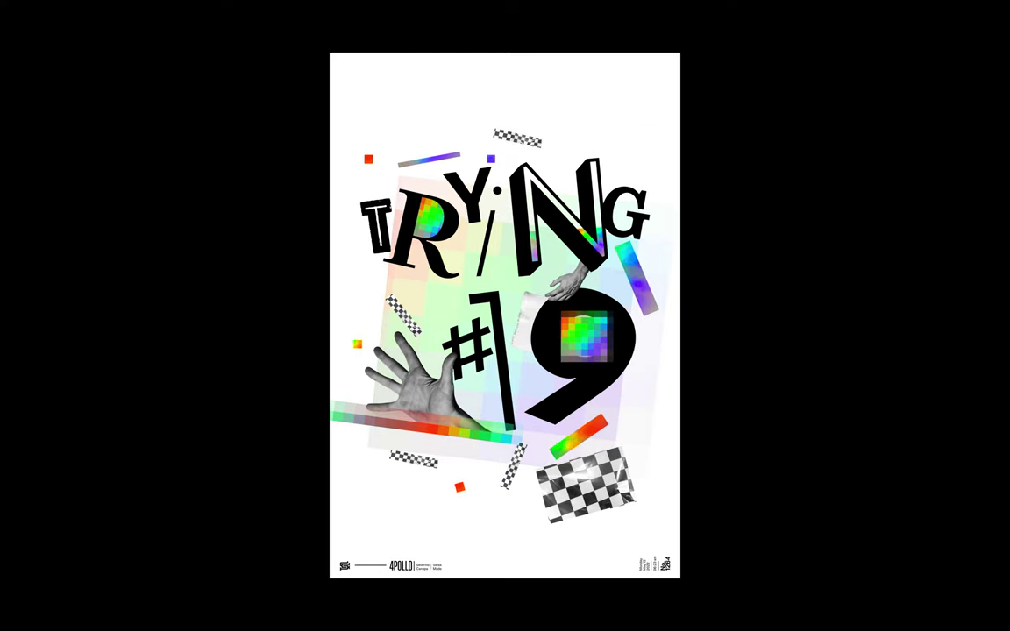